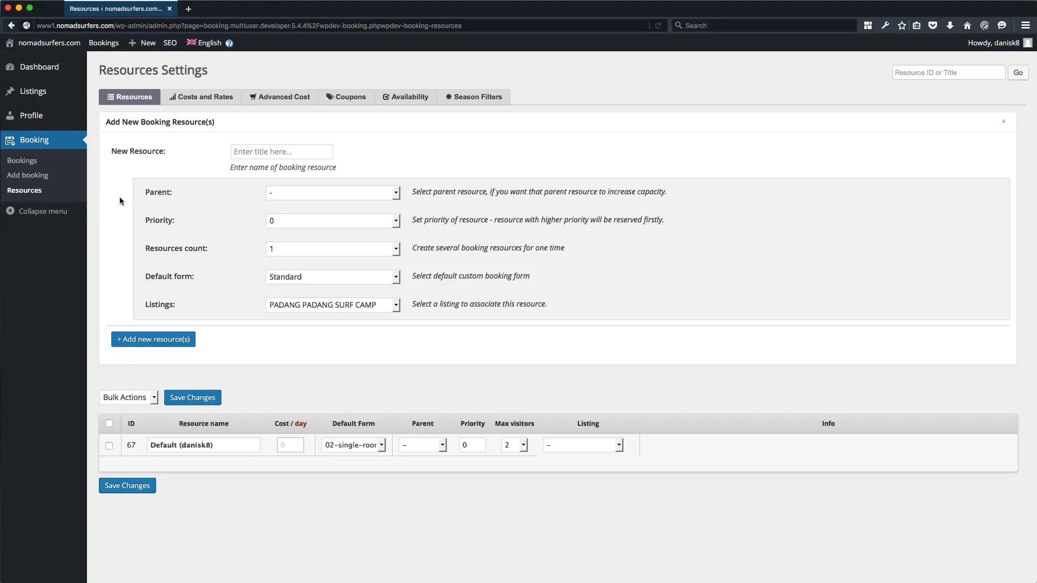
# - Delete the existing default booking resource with a bulk action and save the change
pyautogui.click(110, 447)
pyautogui.click(141, 398)
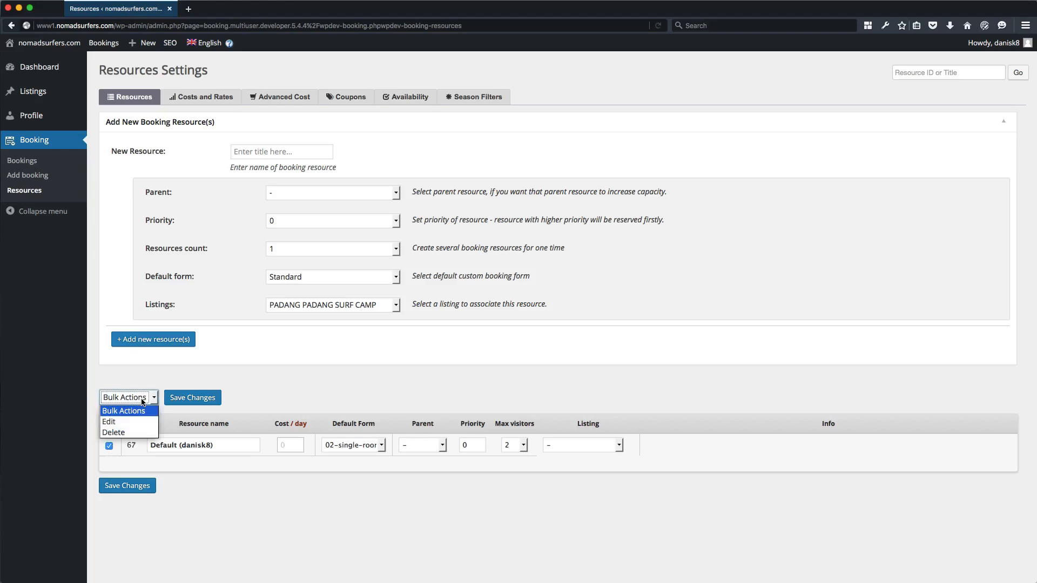
pyautogui.click(145, 435)
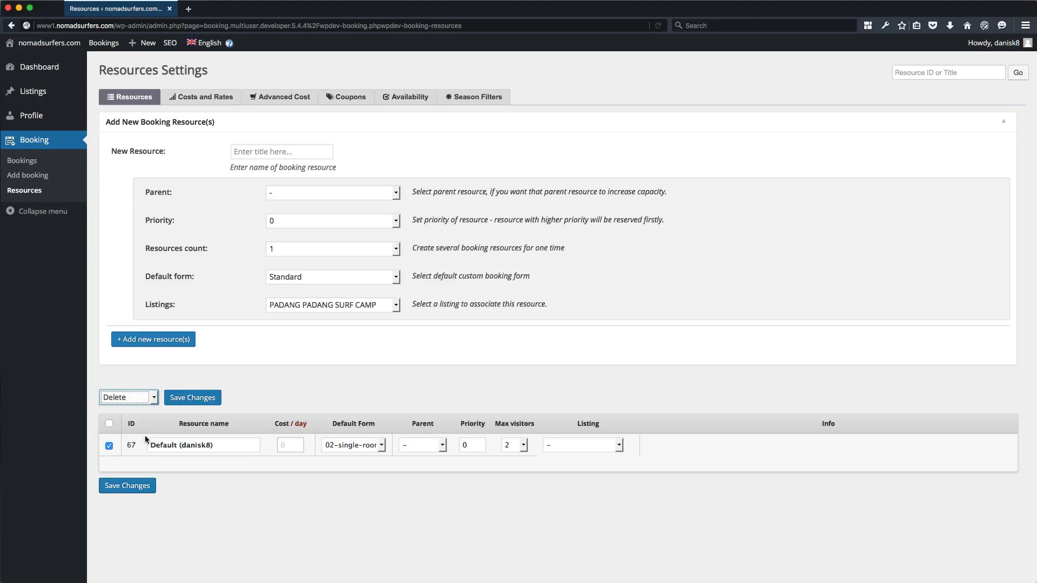
pyautogui.click(215, 404)
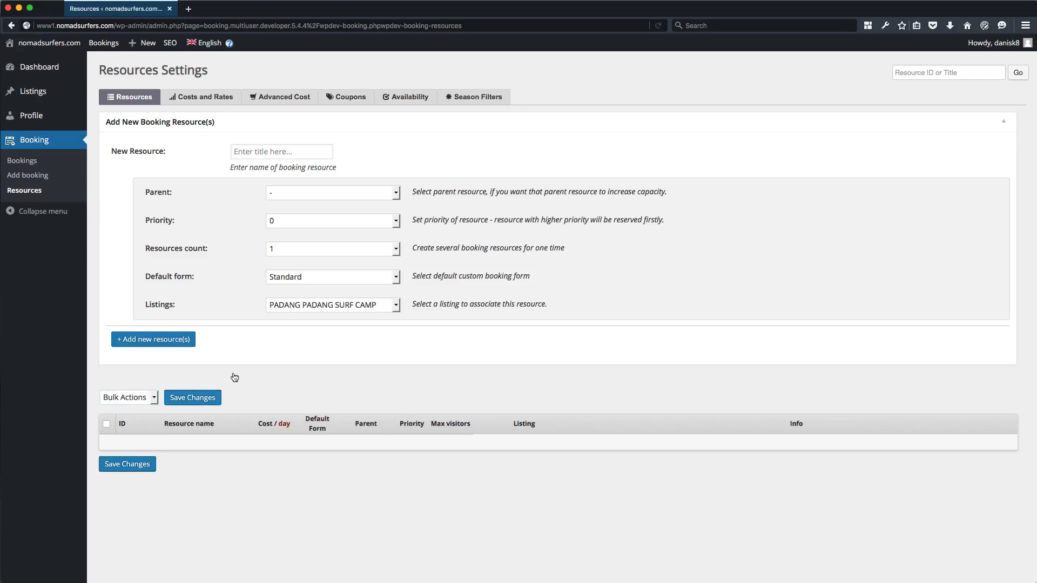
# - Switch to the Untitled text document and review each room type's nightly price and room count for PADANG PADANG SURF CAMP
pyautogui.press('super+Tab')
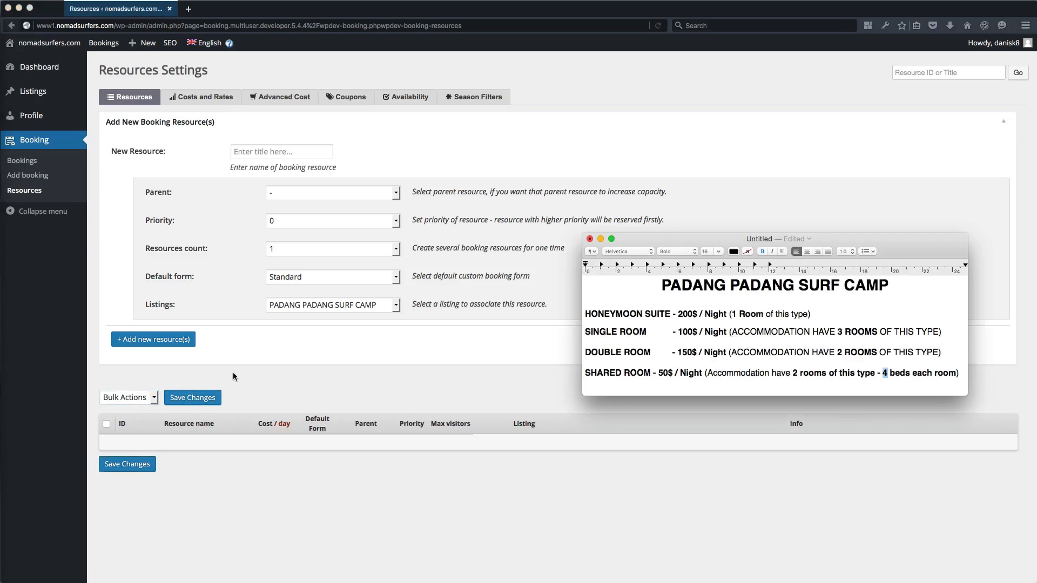
pyautogui.moveTo(661, 285); pyautogui.dragTo(891, 285)
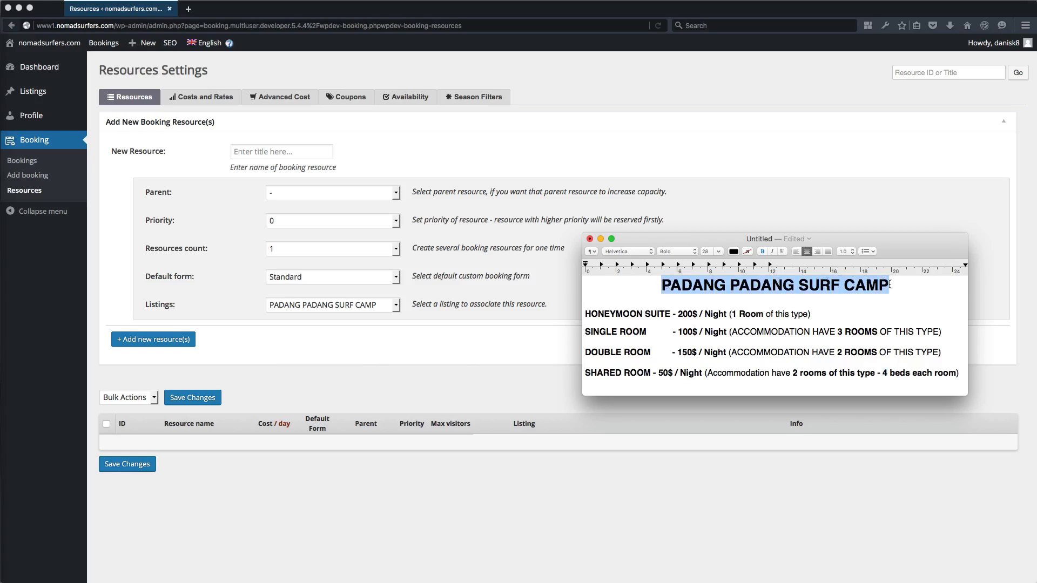
pyautogui.click(727, 313)
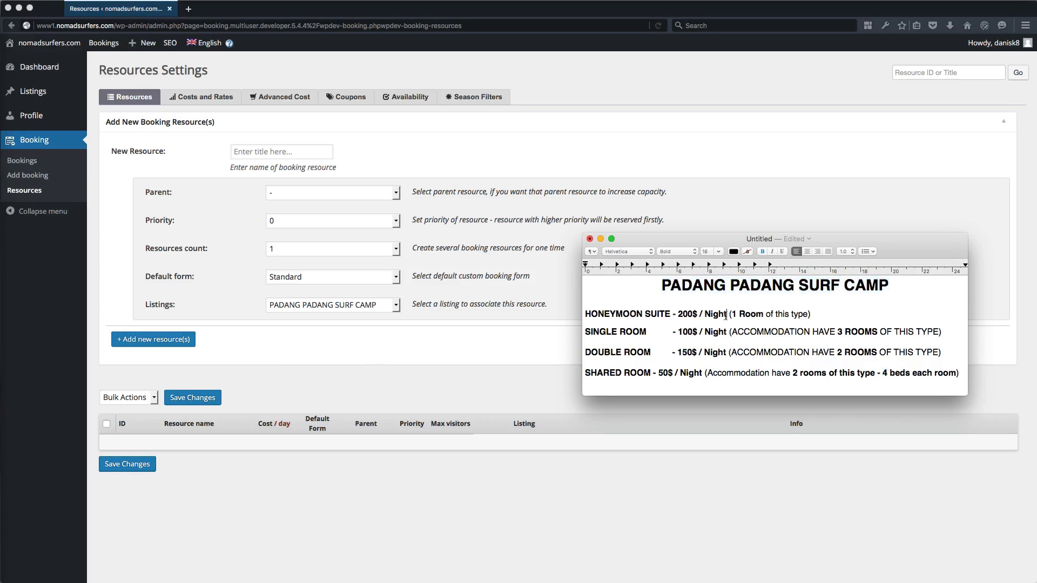
pyautogui.tripleClick(585, 313)
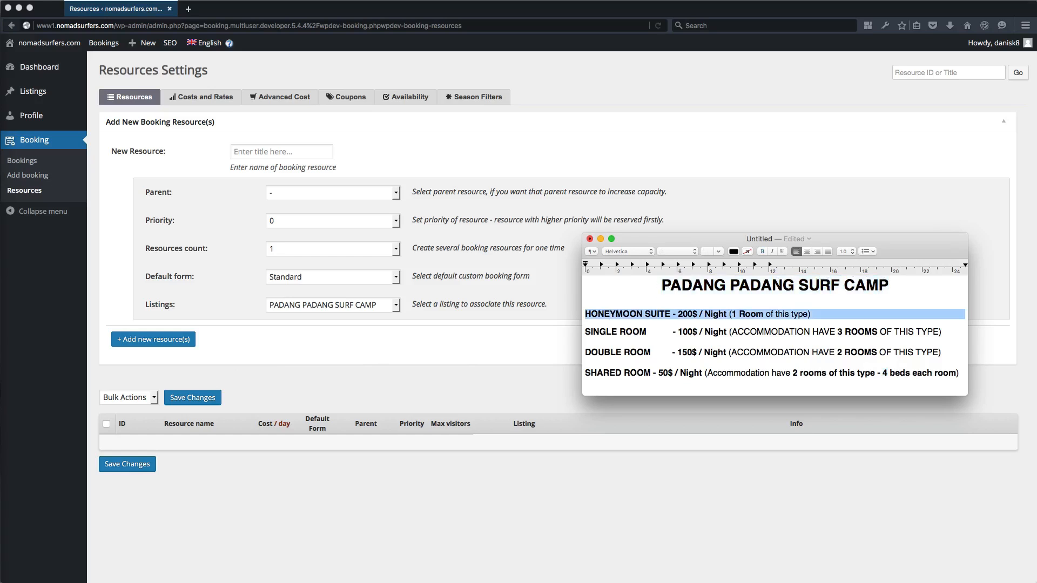
pyautogui.press('Down')
pyautogui.press('Down')
pyautogui.hotkey('shift', 'Down')
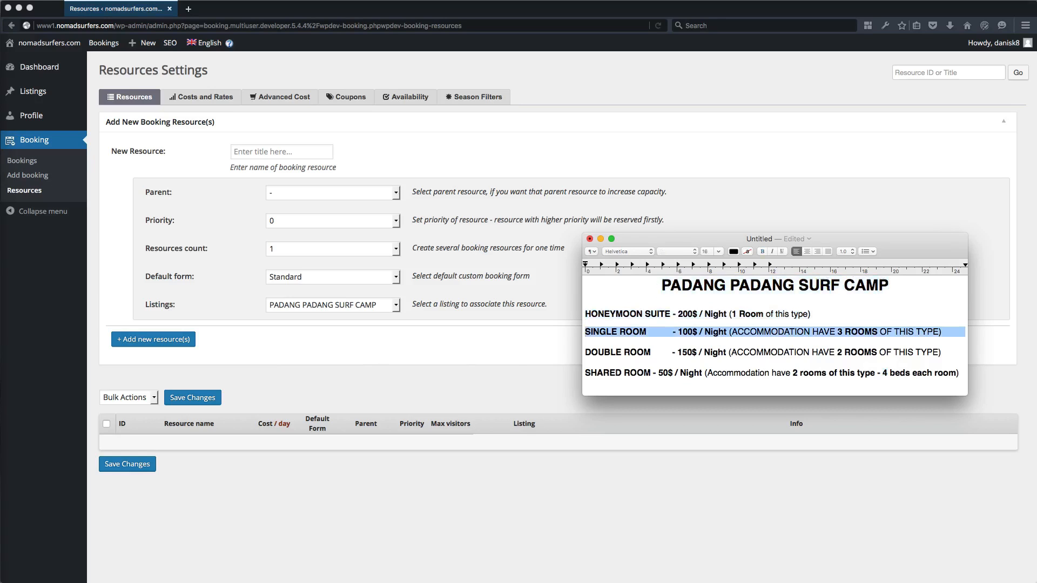
pyautogui.press('Down')
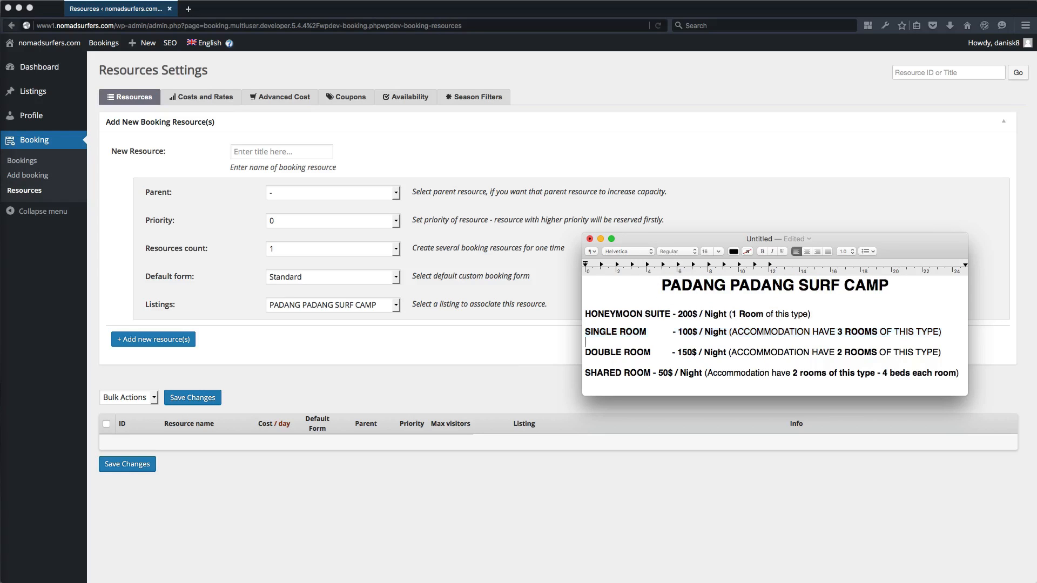
pyautogui.press('Down')
pyautogui.hotkey('shift', 'Down')
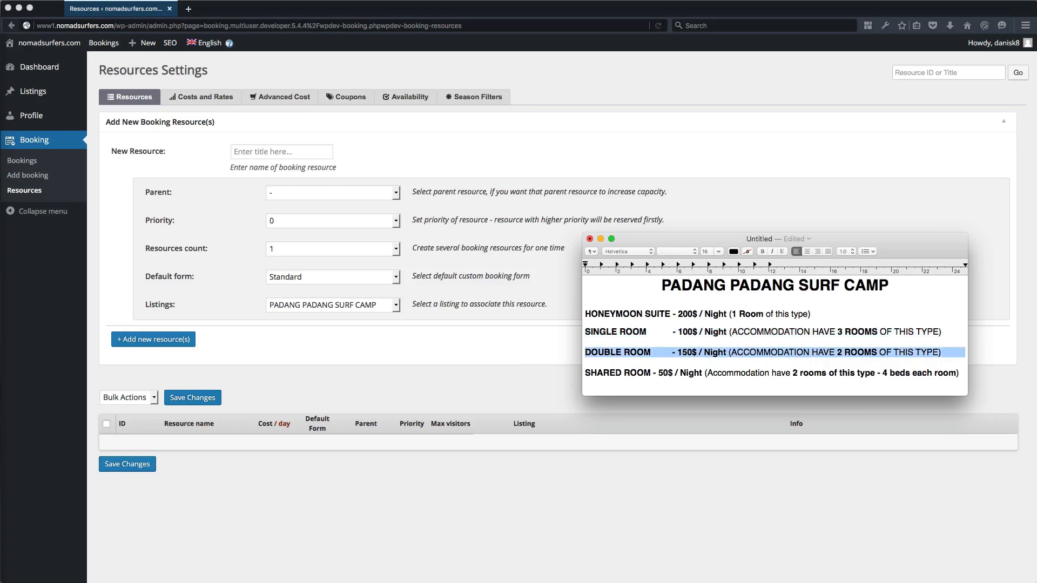
pyautogui.press('Down')
pyautogui.press('Down')
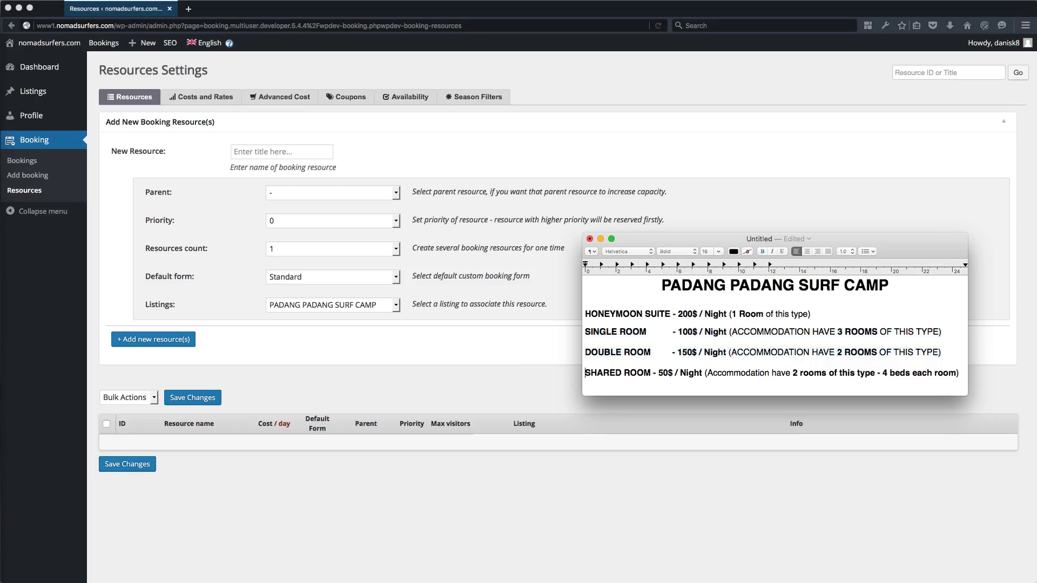
pyautogui.hotkey('shift', 'Down')
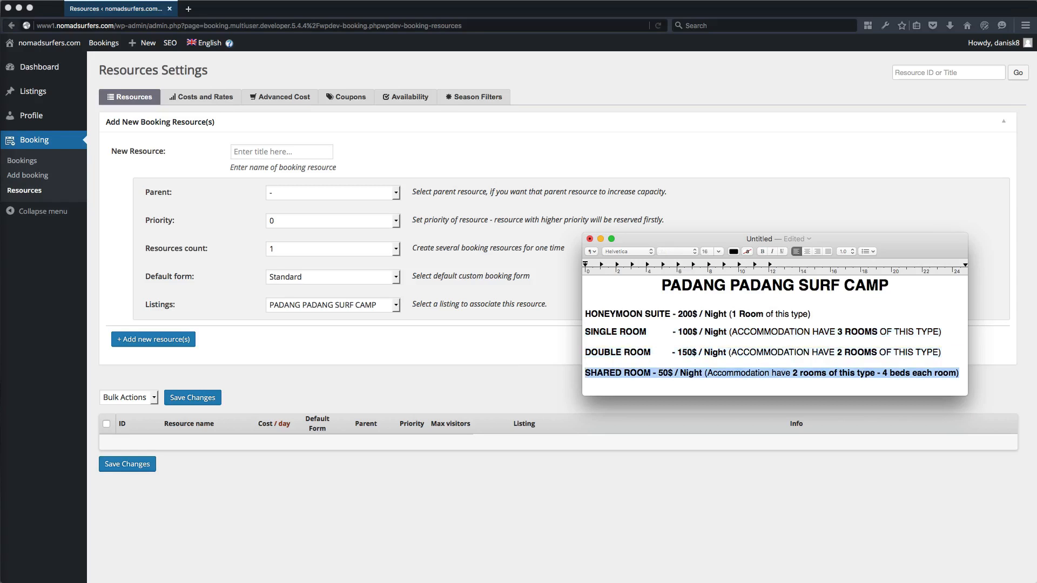
pyautogui.press('Up')
pyautogui.press('Up')
pyautogui.press('Up')
pyautogui.press('Up')
pyautogui.press('Up')
pyautogui.hotkey('shift', 'Down')
pyautogui.press('Up')
pyautogui.press('Up')
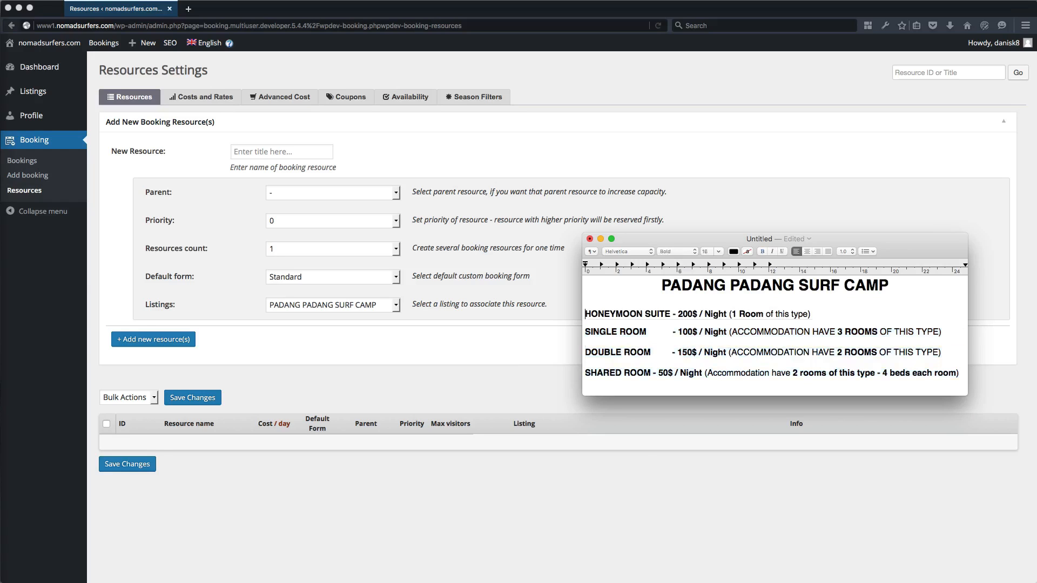
pyautogui.press('Down')
pyautogui.hotkey('shift', 'Down')
# - Return to the browser and enter "Honey Moon Suite" as the name of the new booking resource
pyautogui.click(320, 144)
pyautogui.click(285, 152)
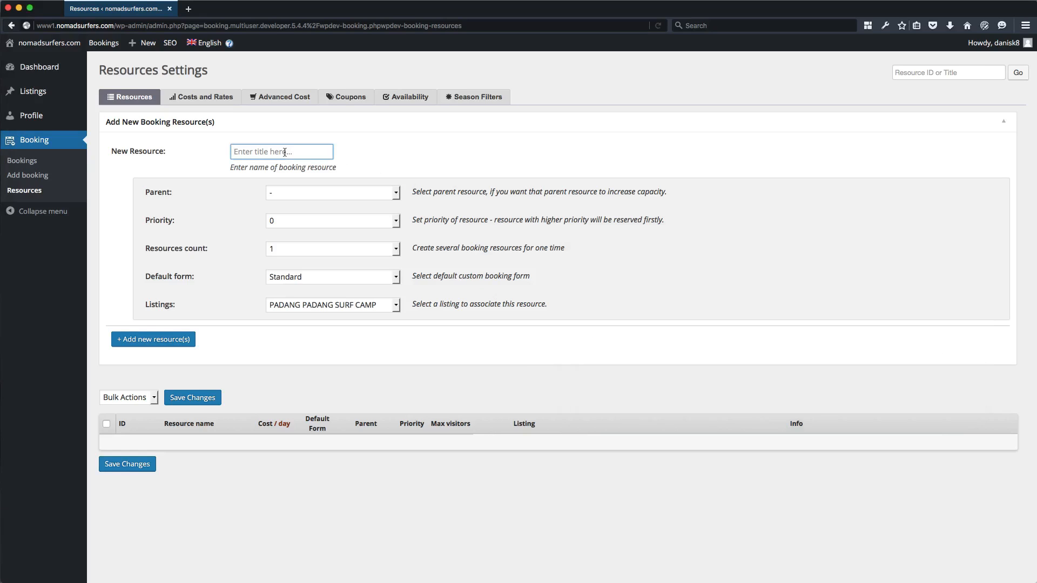
pyautogui.write('Honey Moon Suite')
pyautogui.press('Tab')
pyautogui.click(219, 167)
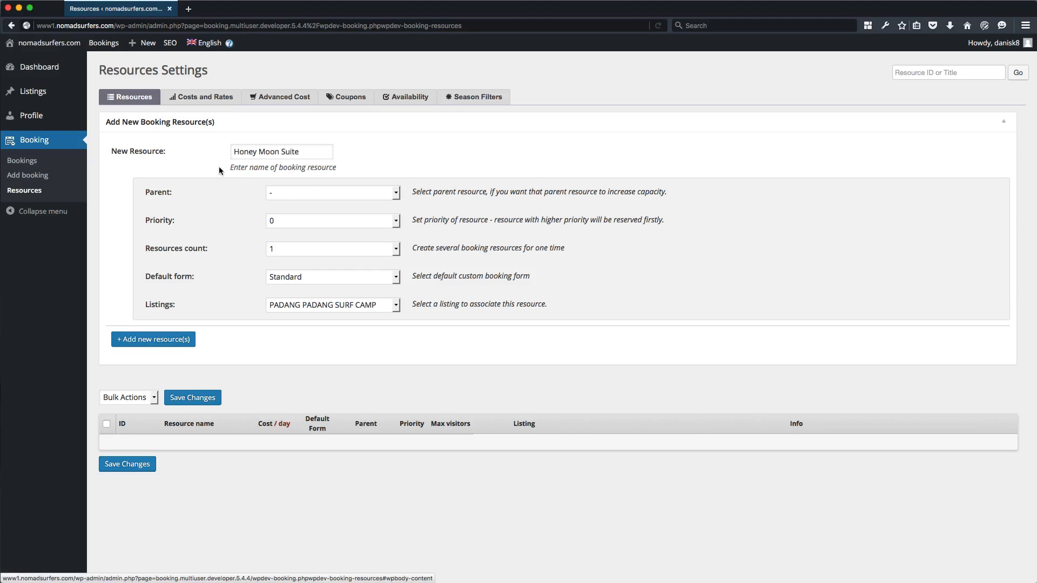
# - Set the default form to 03-double-or-twin-room and the listing to PADANG PADANG SURF CAMP, and add the resource
pyautogui.click(301, 277)
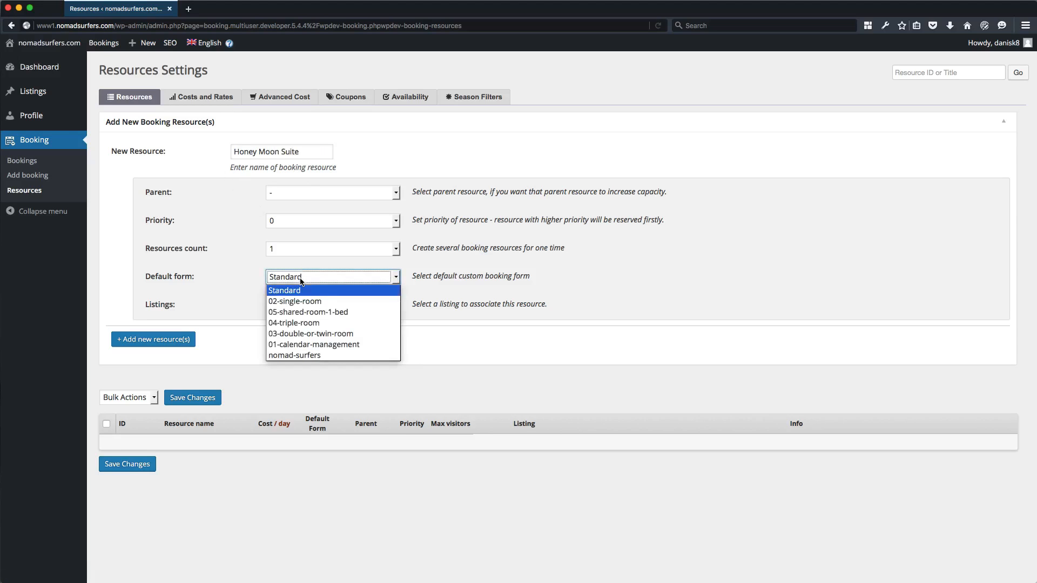
pyautogui.click(314, 335)
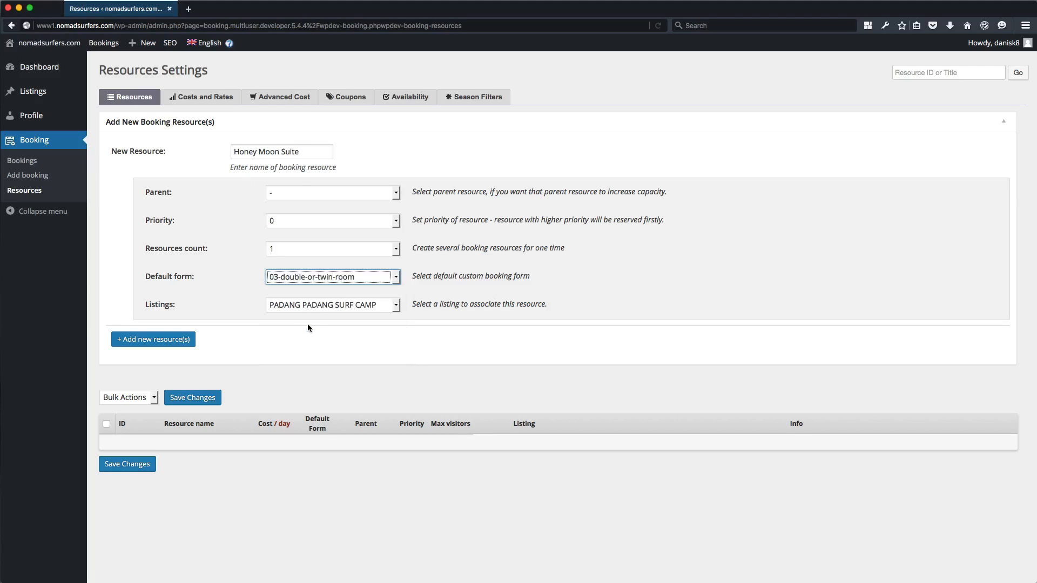
pyautogui.click(296, 303)
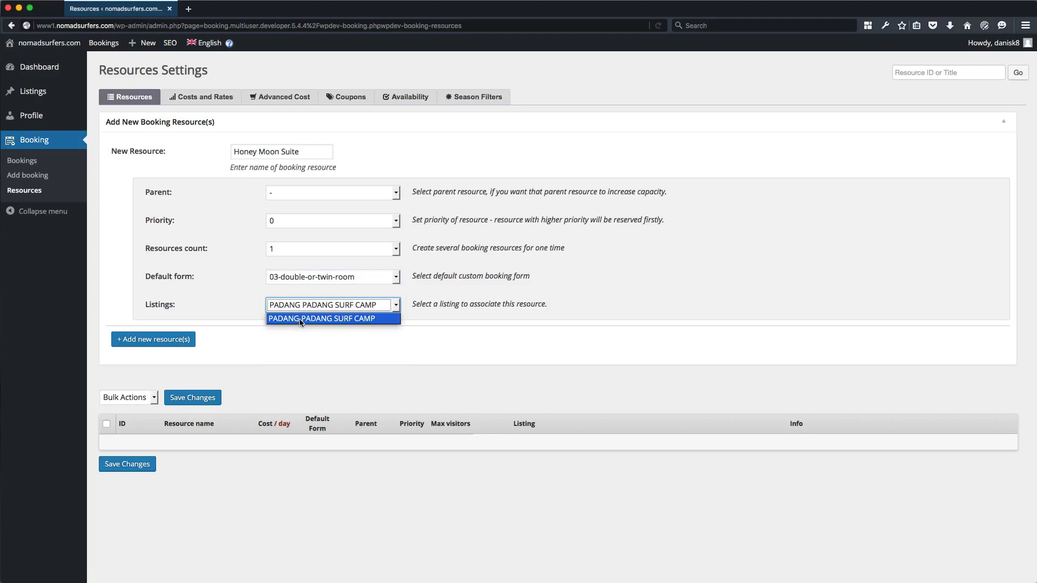
pyautogui.click(299, 318)
pyautogui.click(239, 313)
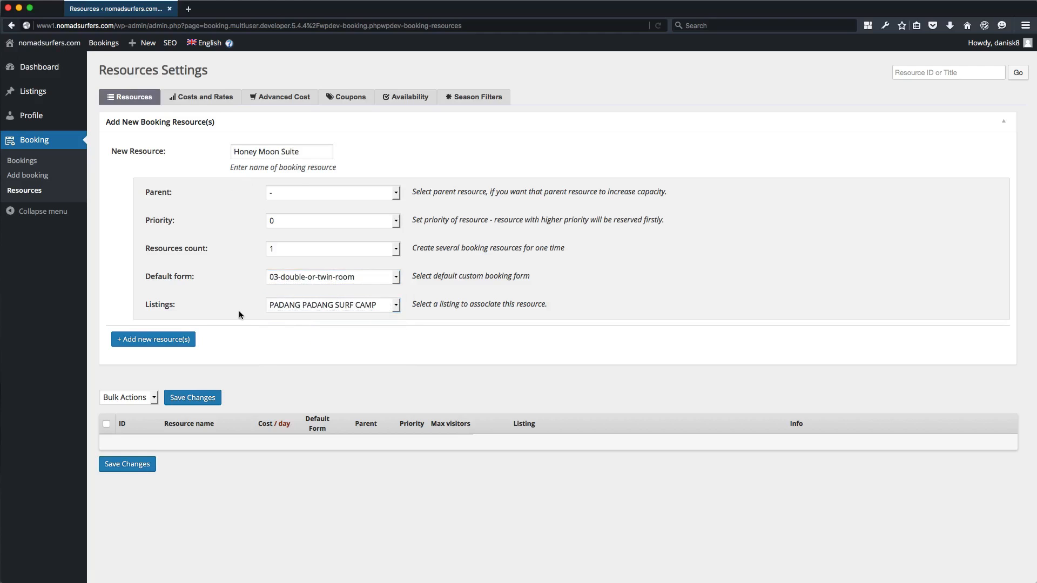
pyautogui.click(176, 345)
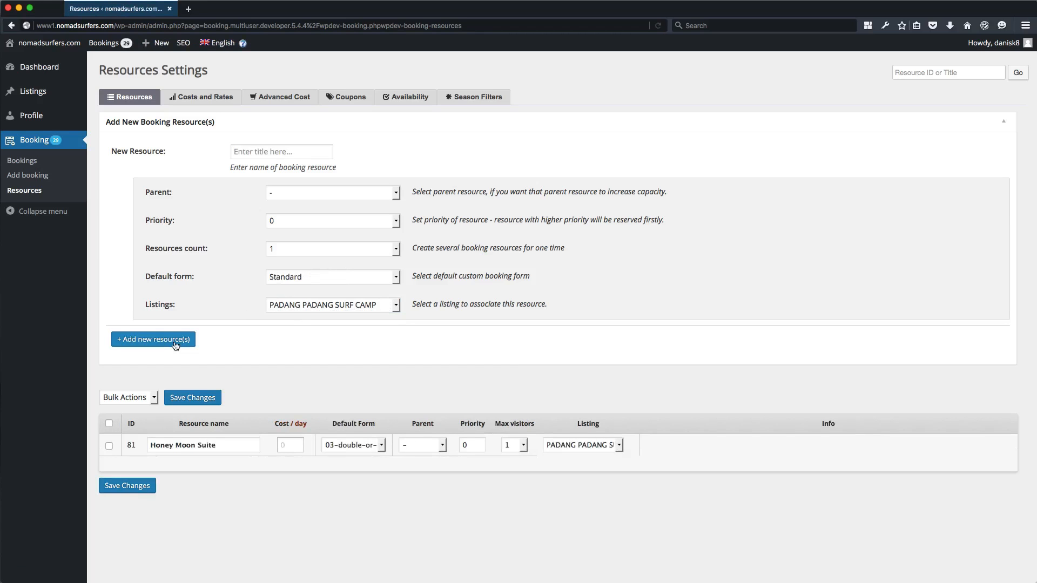
# - Set the Honey Moon Suite's cost per day to 200 and its max visitors to 2, and save the changes
pyautogui.moveTo(299, 446); pyautogui.dragTo(272, 447)
pyautogui.write('200')
pyautogui.click(524, 446)
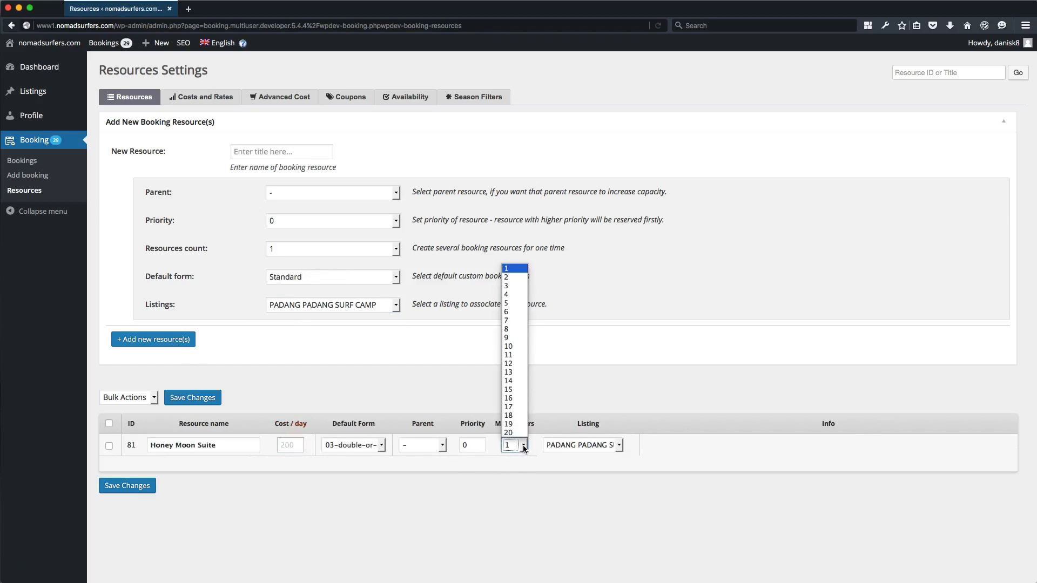
pyautogui.click(512, 278)
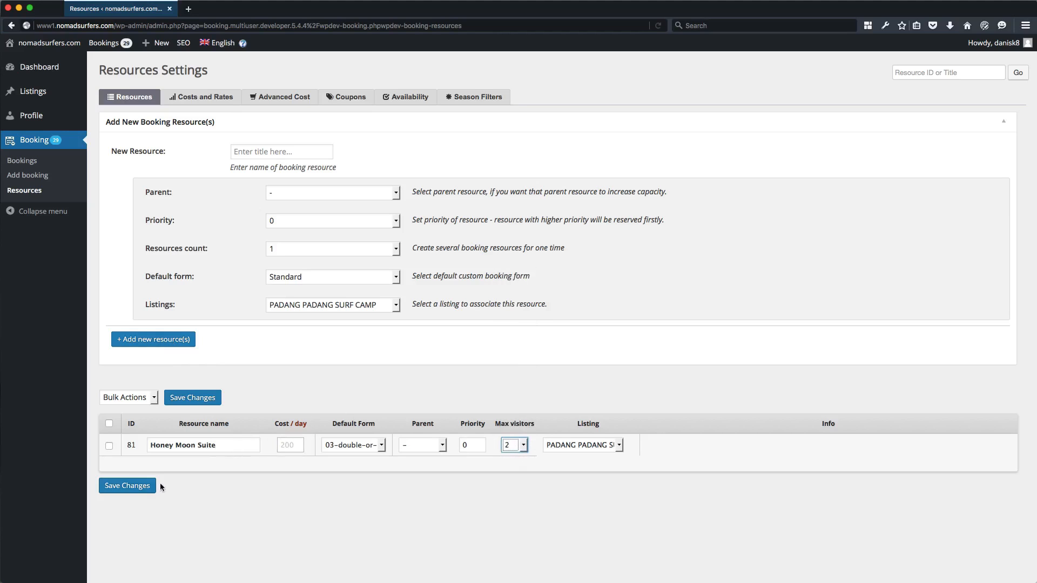
pyautogui.click(147, 491)
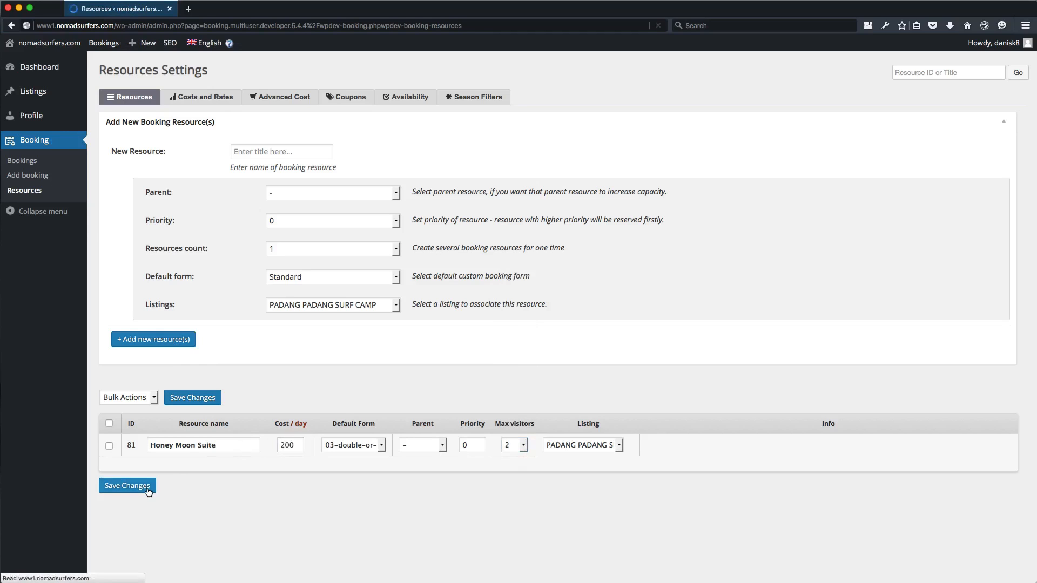
# - Check the single room line in the text document and name a new booking resource "Single Room" in the browser
pyautogui.press('super+Tab')
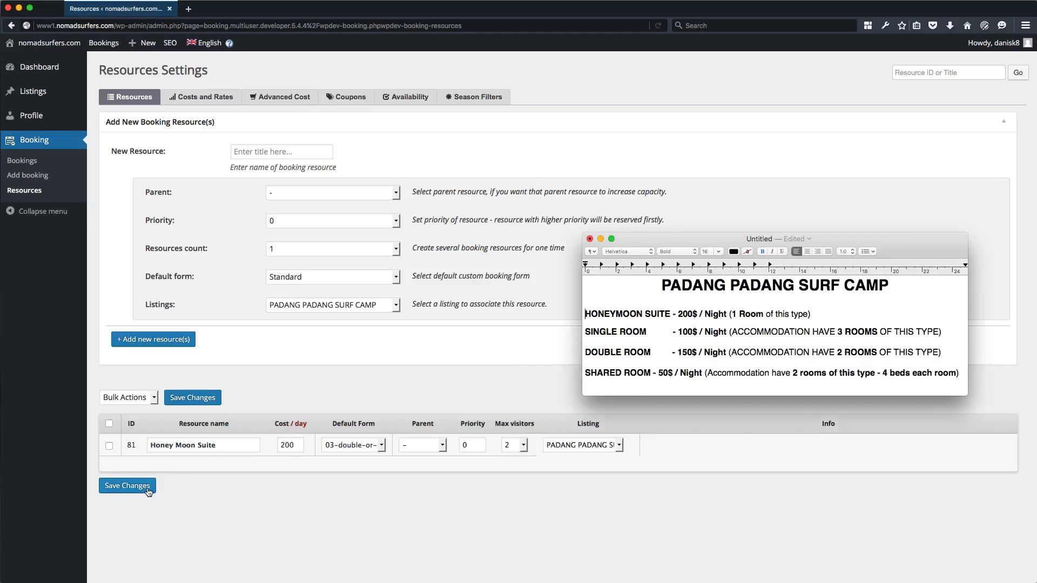
pyautogui.tripleClick(584, 332)
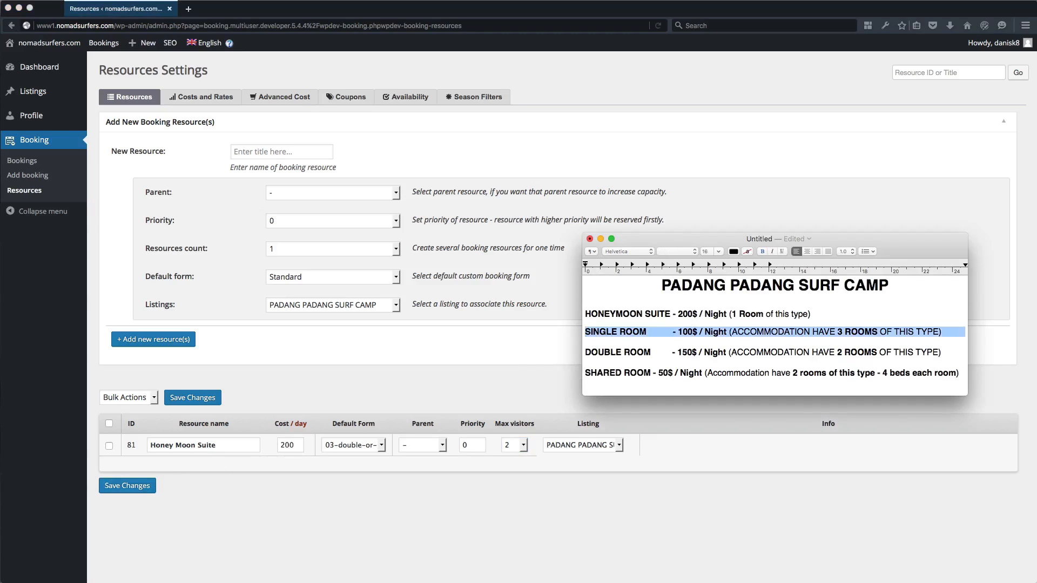
pyautogui.click(837, 332)
pyautogui.keyDown('shift'); pyautogui.click(878, 331); pyautogui.keyUp('shift')
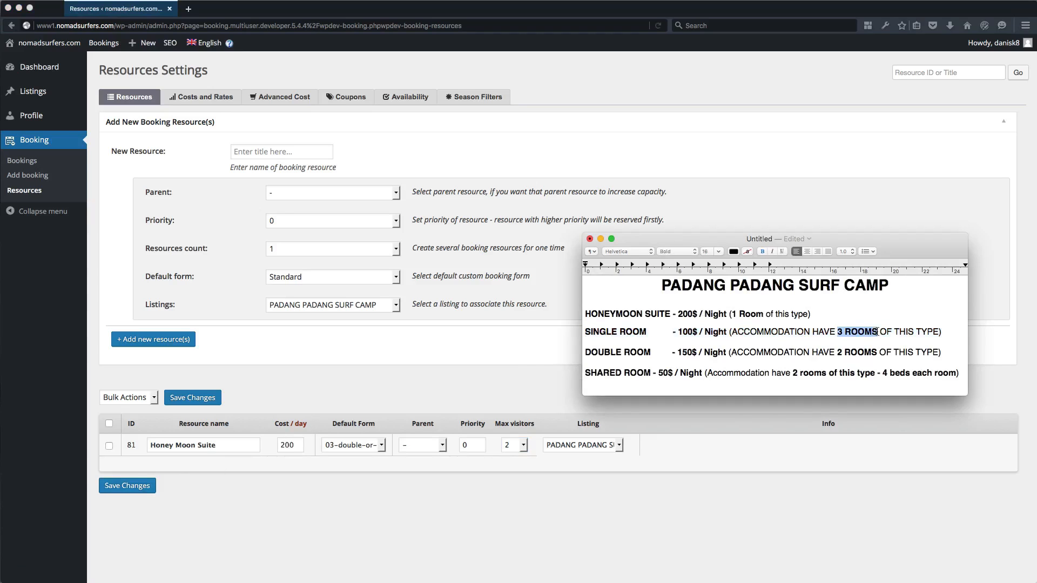
pyautogui.click(541, 355)
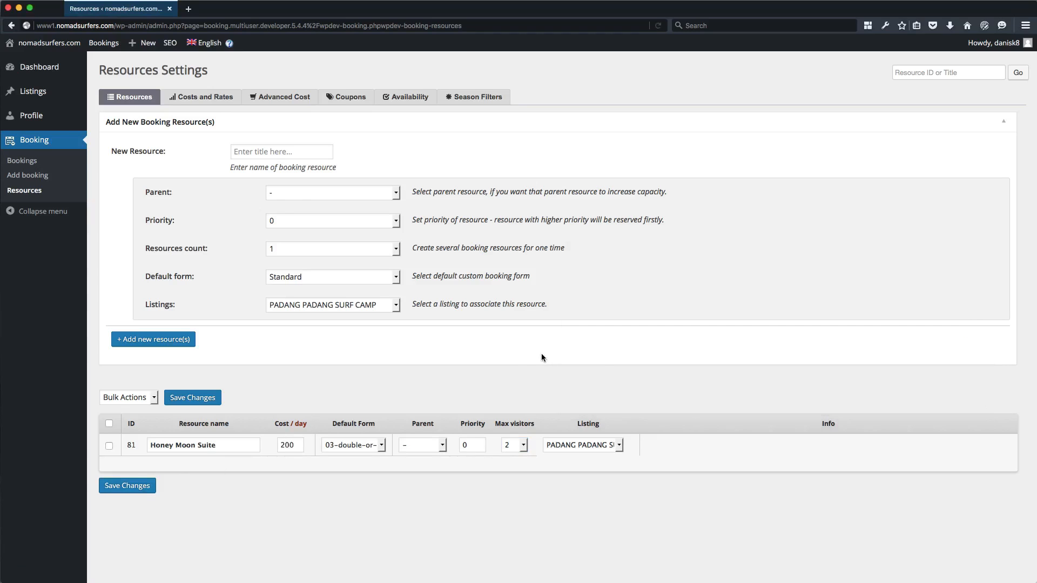
pyautogui.click(247, 155)
pyautogui.write('Sin')
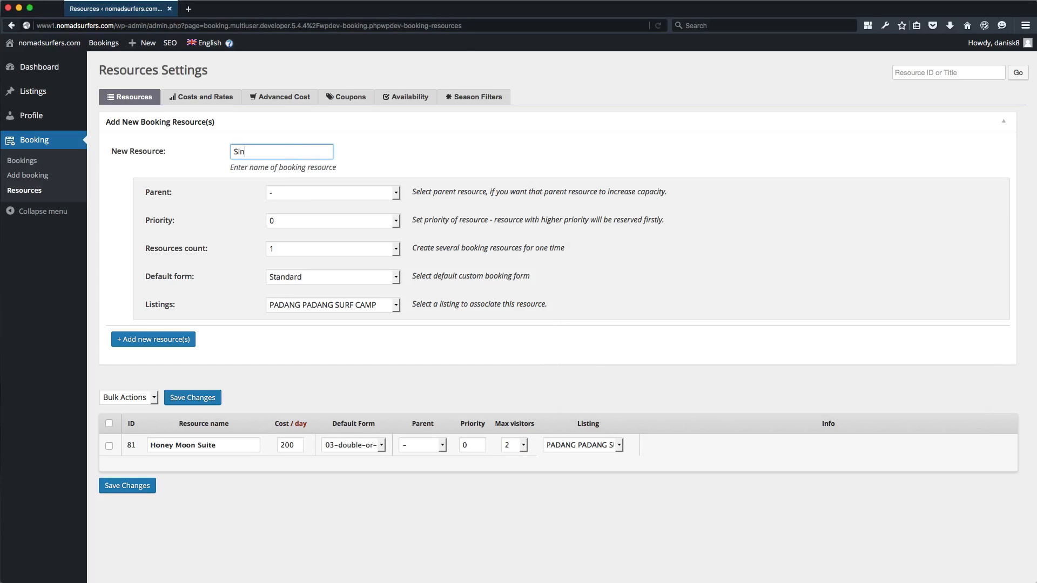
pyautogui.write('gle Room')
pyautogui.click(231, 191)
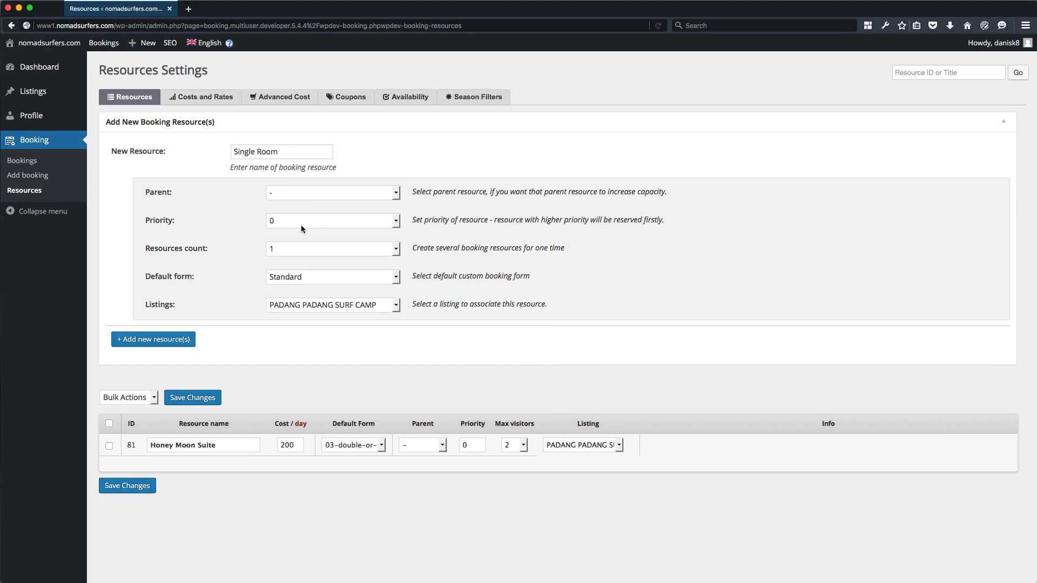
# - Leave the Single Room without a parent, set its default form to 02-single-room, and add the resource
pyautogui.click(284, 194)
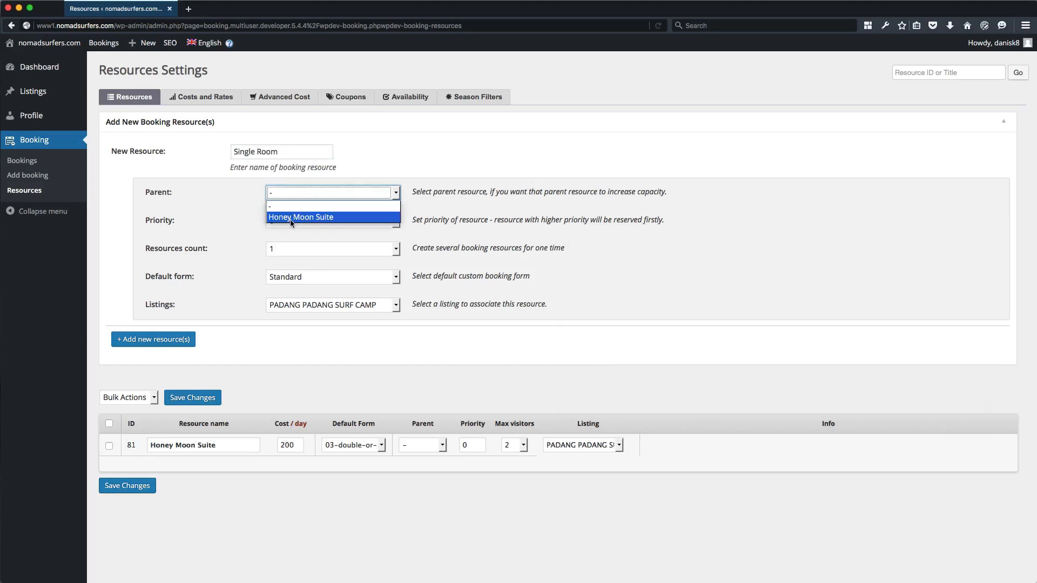
pyautogui.click(283, 206)
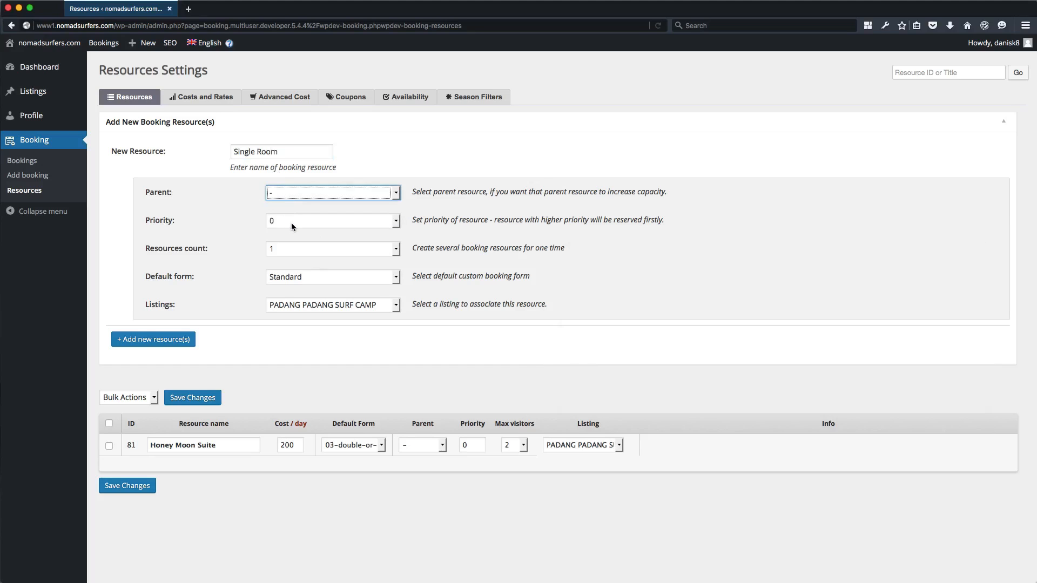
pyautogui.click(311, 276)
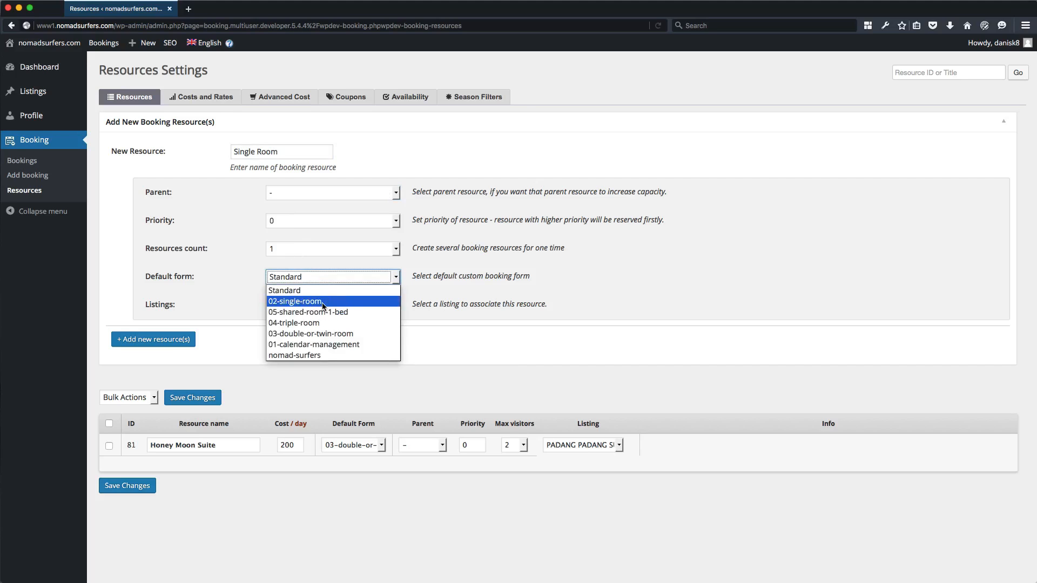
pyautogui.click(322, 302)
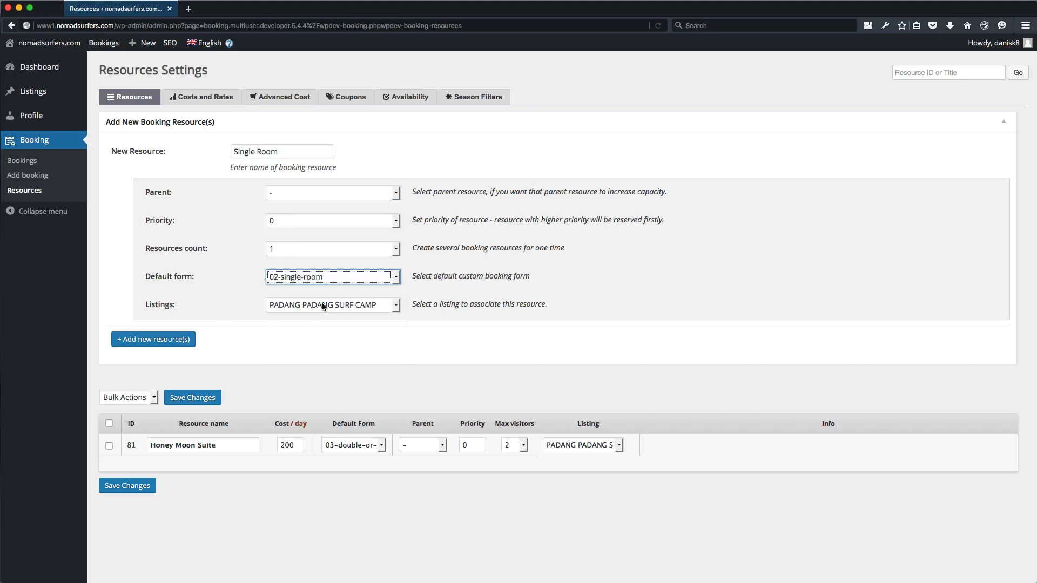
pyautogui.click(184, 342)
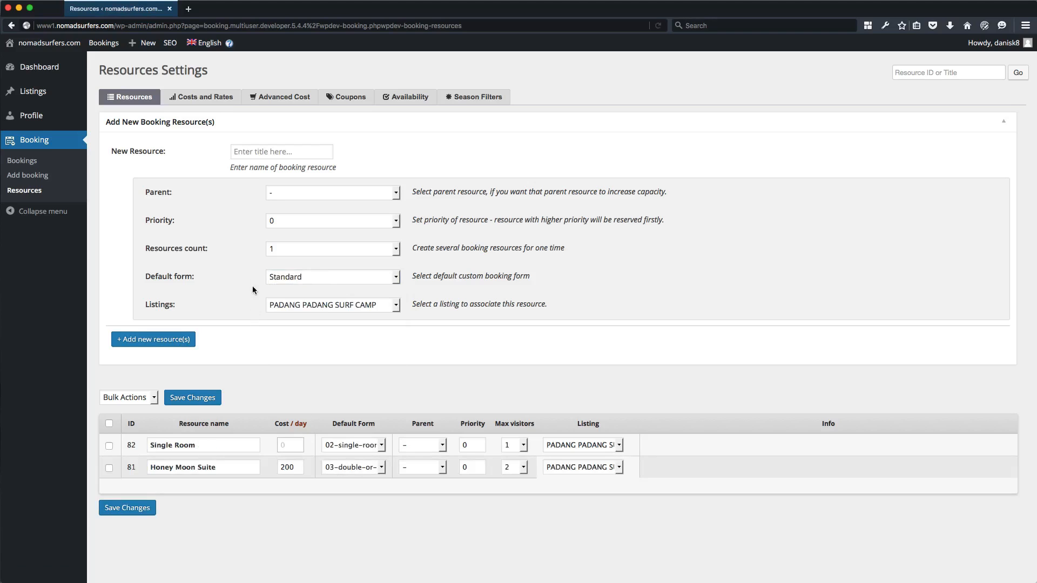
# - Name a new booking resource "Single Room" and make the existing Single Room its parent
pyautogui.click(256, 152)
pyautogui.write('S')
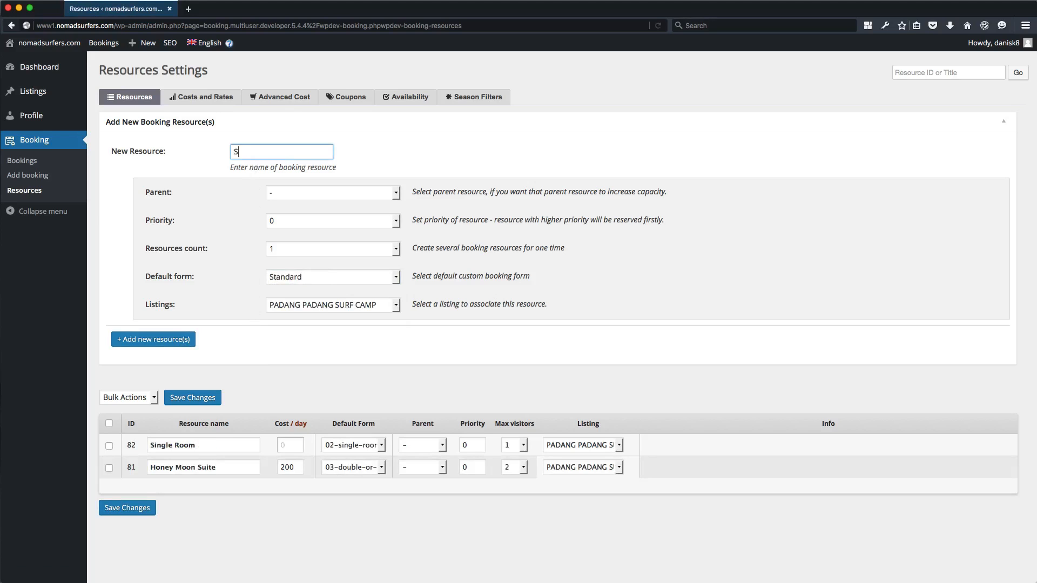
pyautogui.write('ingle Room')
pyautogui.click(361, 193)
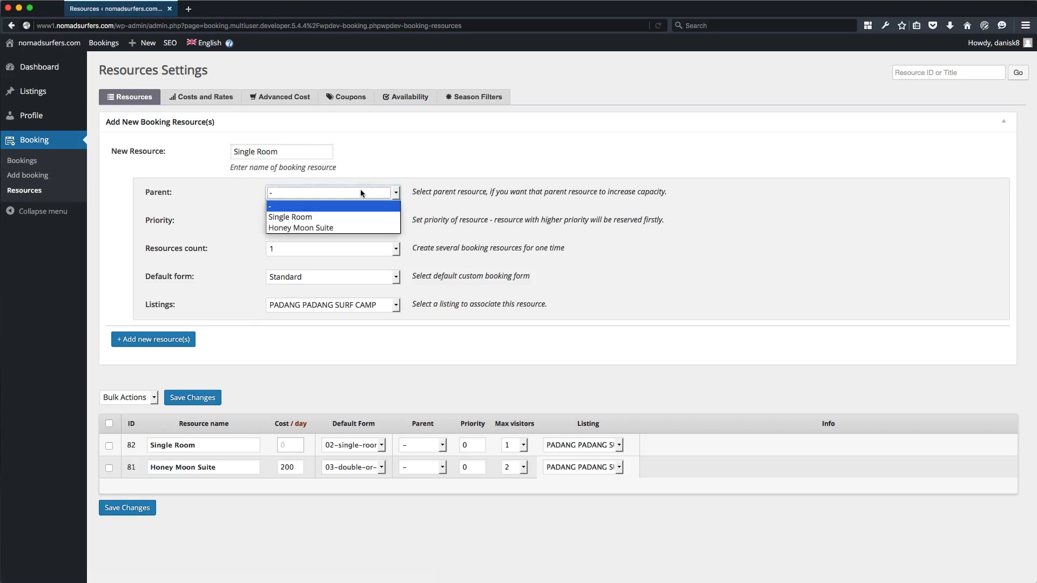
pyautogui.click(361, 218)
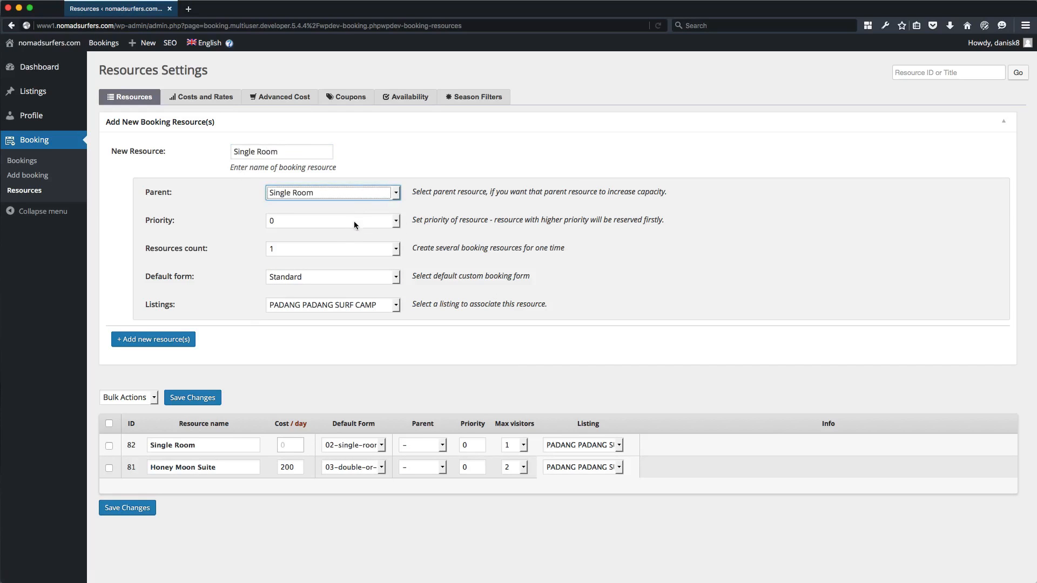
# - Set the resources count to 2 and the default form to 02-single-room, and add the child resources
pyautogui.click(315, 252)
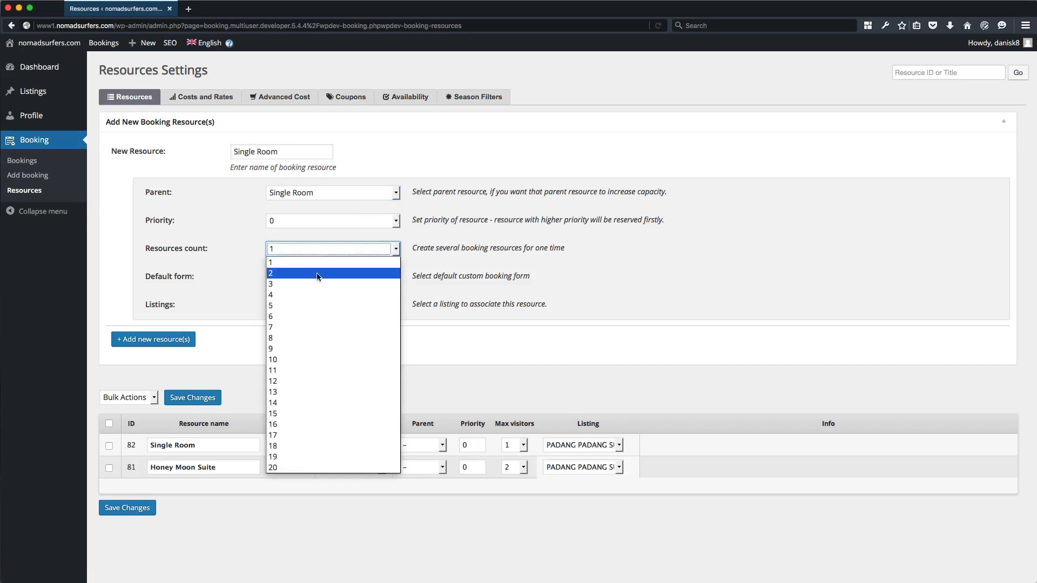
pyautogui.click(316, 274)
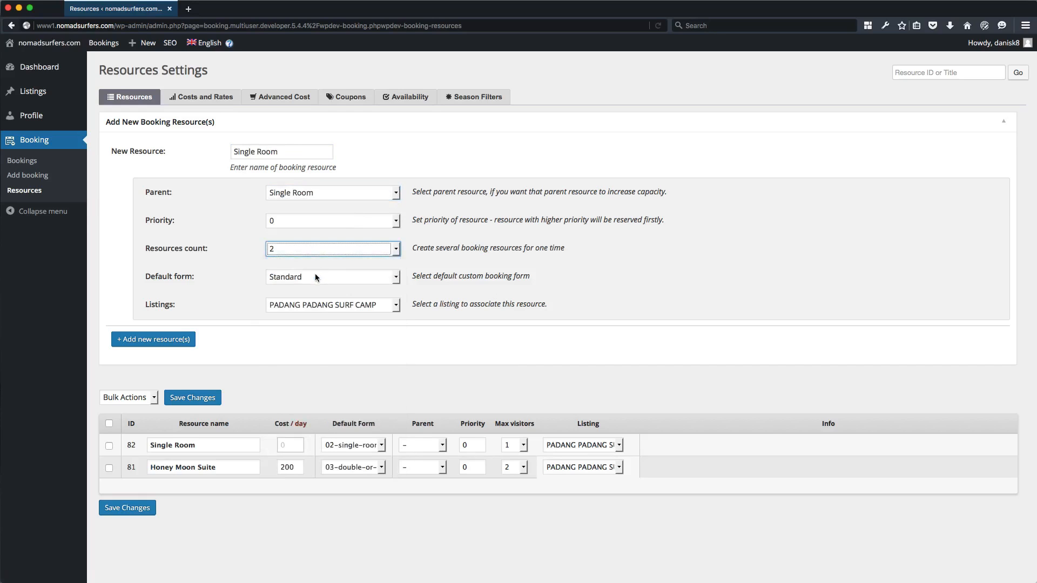
pyautogui.click(316, 275)
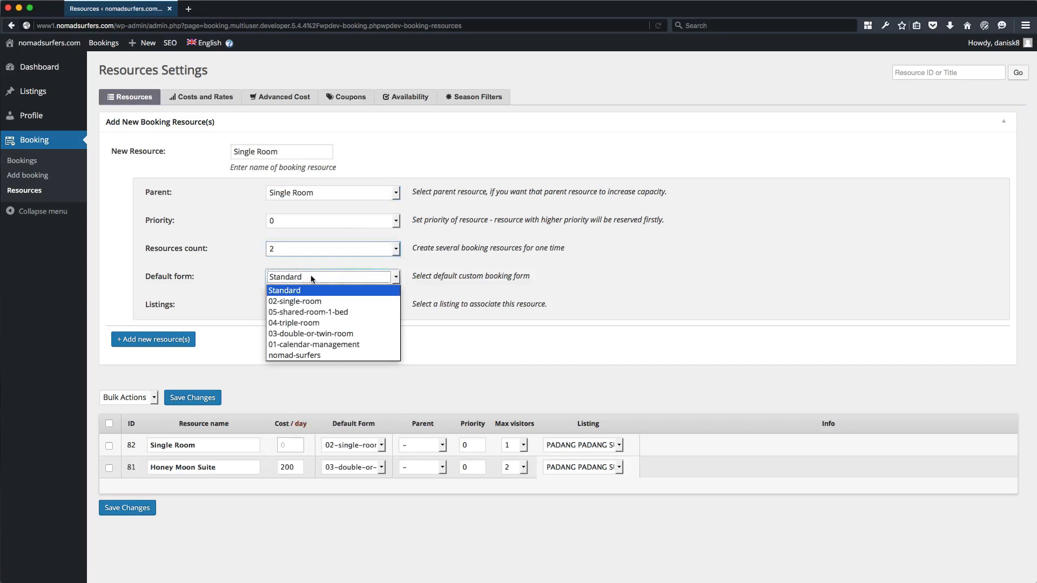
pyautogui.click(333, 302)
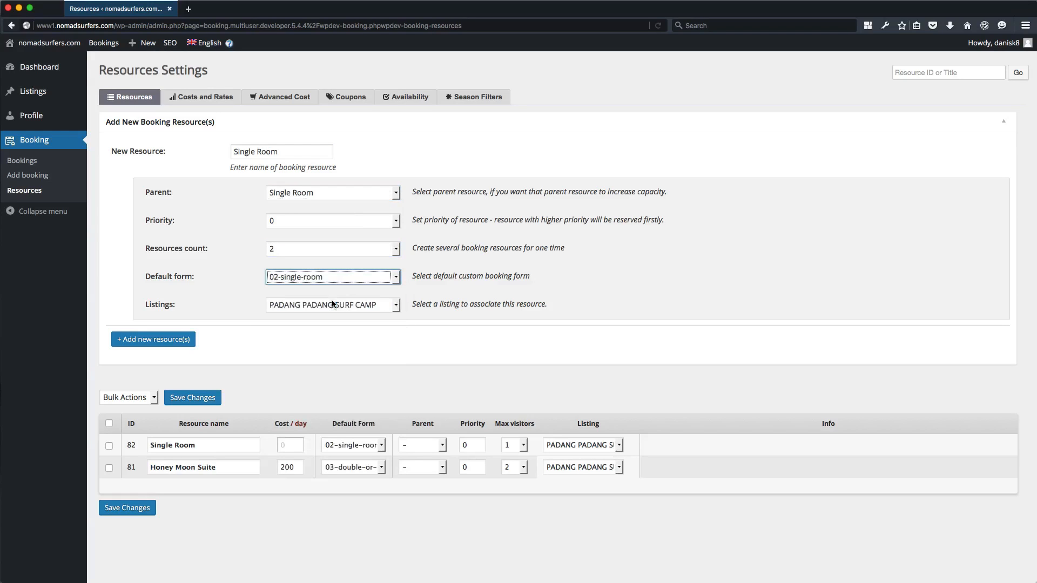
pyautogui.click(169, 342)
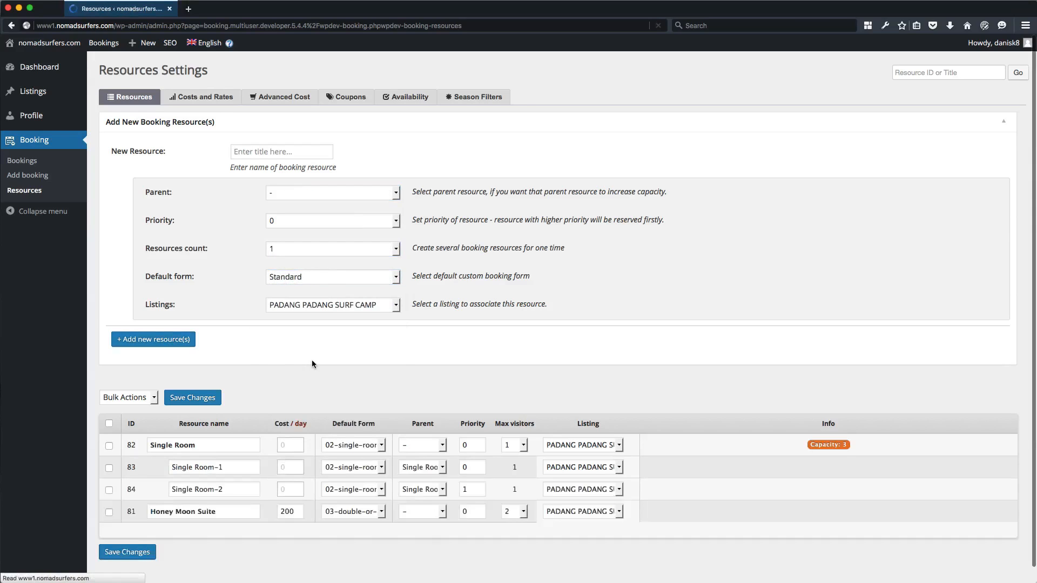
# - Set the cost per day to 100 for Single Room, Single Room-1 and Single Room-2
pyautogui.scroll(-1, 310, 370)
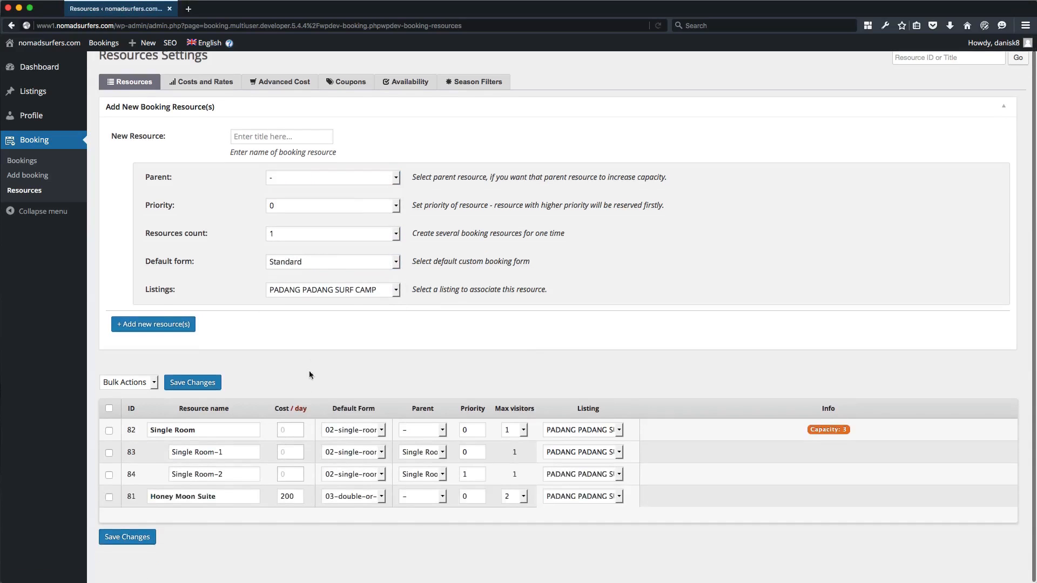
pyautogui.moveTo(289, 429); pyautogui.dragTo(276, 430)
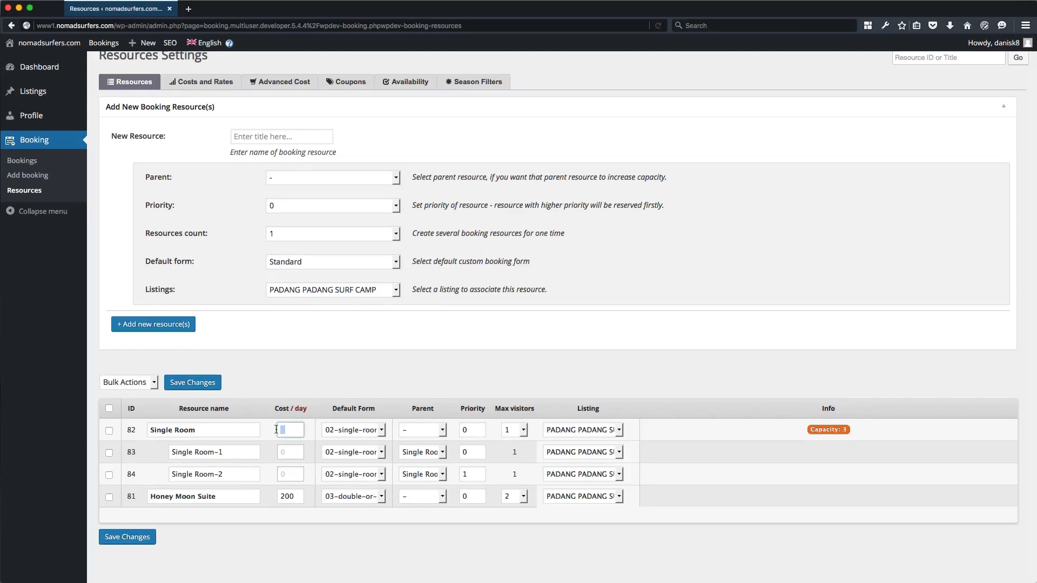
pyautogui.write('100')
pyautogui.press('Tab')
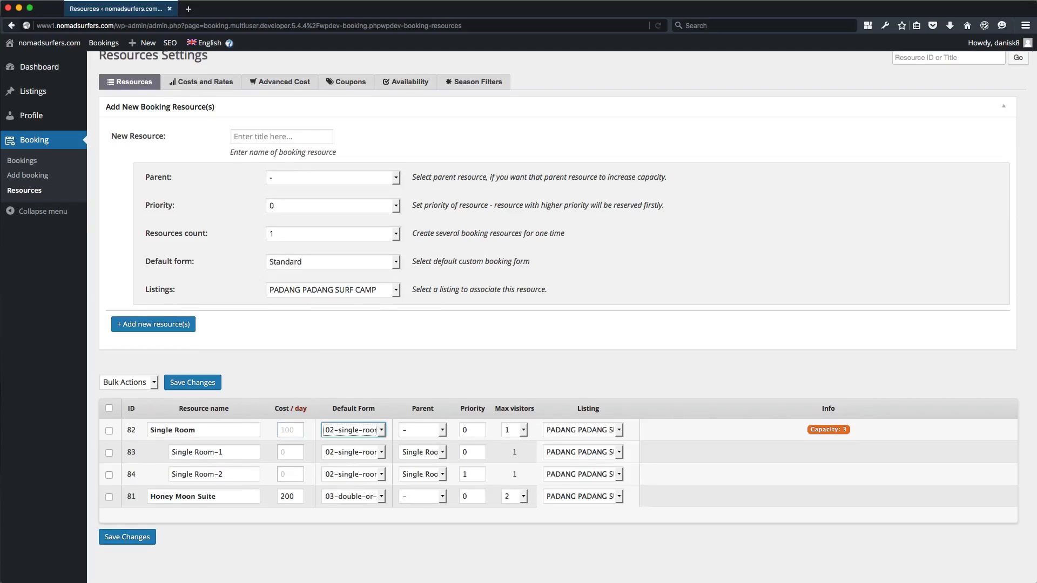
pyautogui.click(295, 450)
pyautogui.write('100')
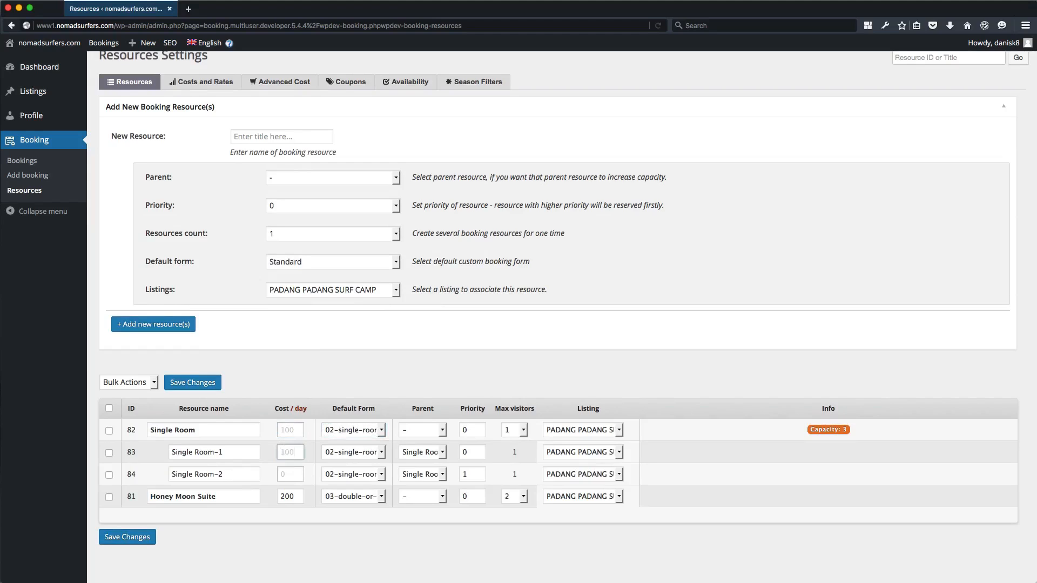
pyautogui.click(292, 475)
pyautogui.press('BackSpace')
pyautogui.write('100')
# - Choose 1 as the parent Single Room's max visitors and save the changes
pyautogui.click(523, 430)
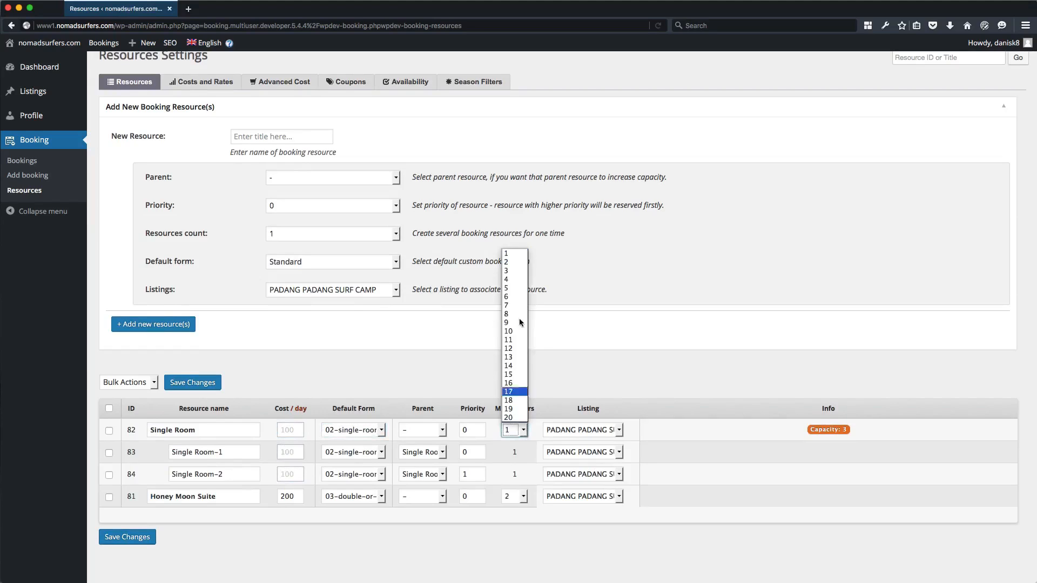
pyautogui.click(517, 253)
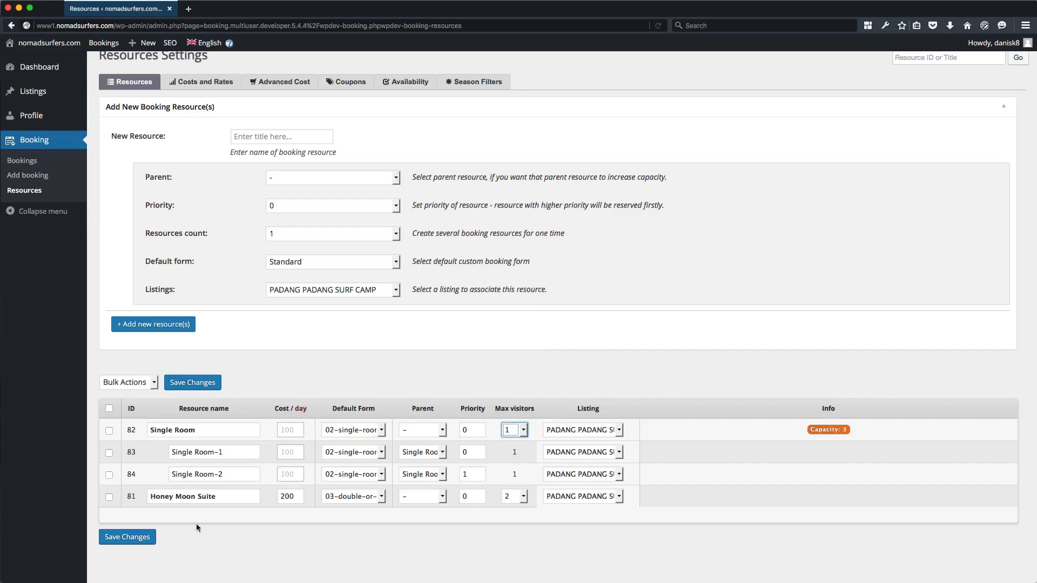
pyautogui.click(144, 538)
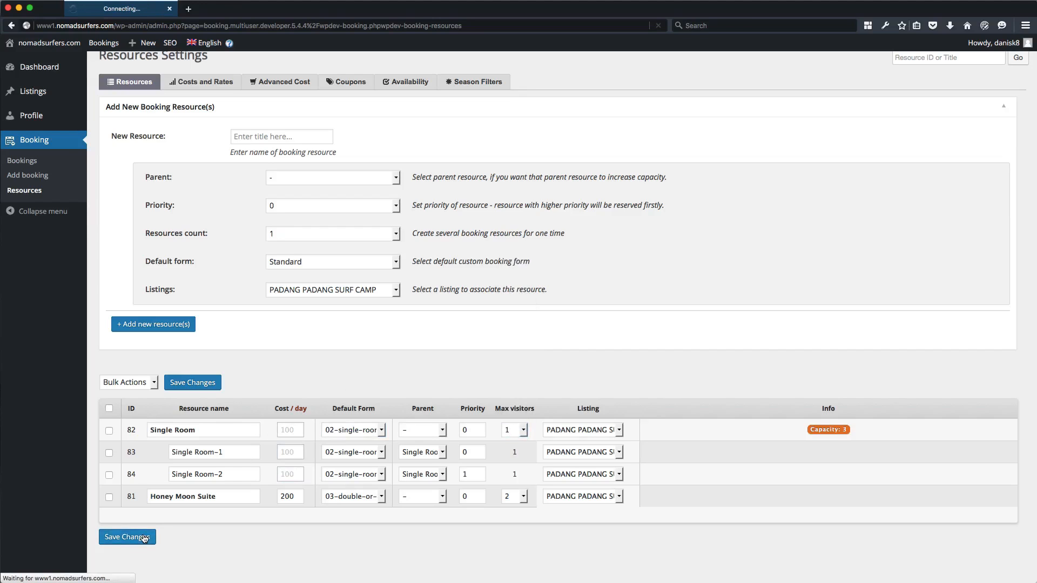
# - Switch to the text document, check the double room's nightly price and number of rooms, and return to the browser
pyautogui.press('super+Tab')
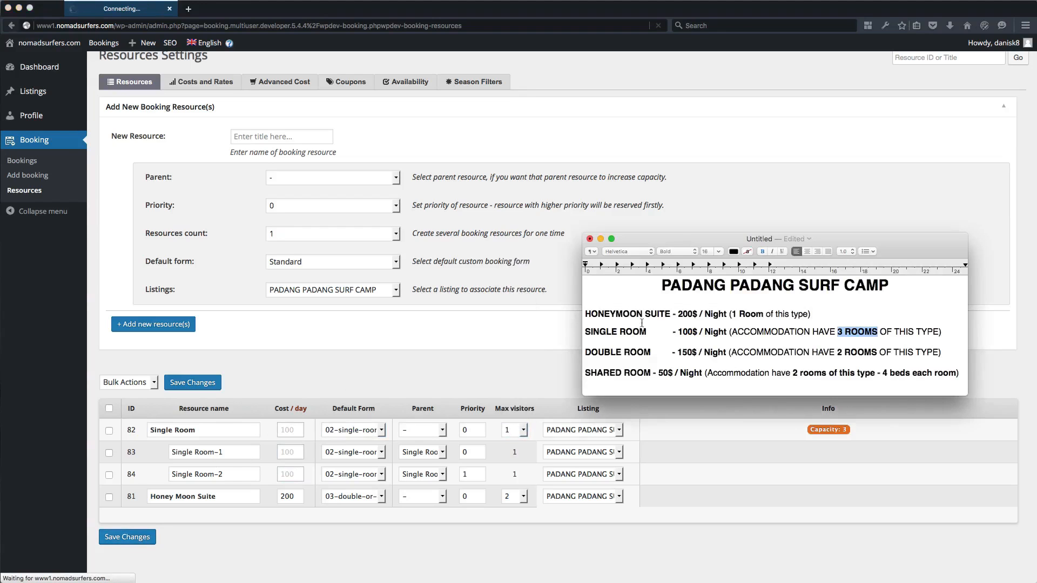
pyautogui.click(587, 352)
pyautogui.hotkey('shift', 'Down')
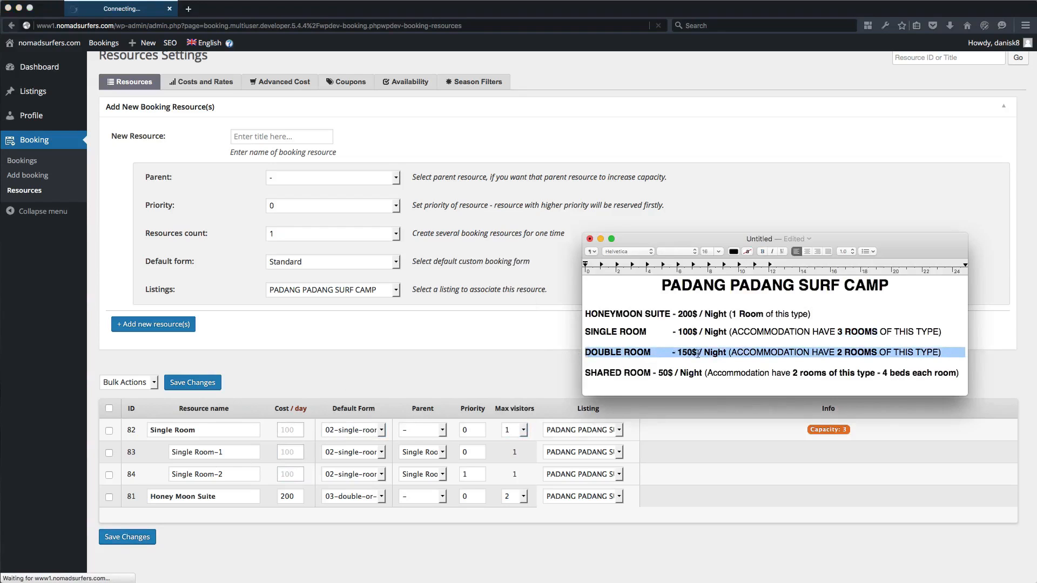
pyautogui.click(839, 352)
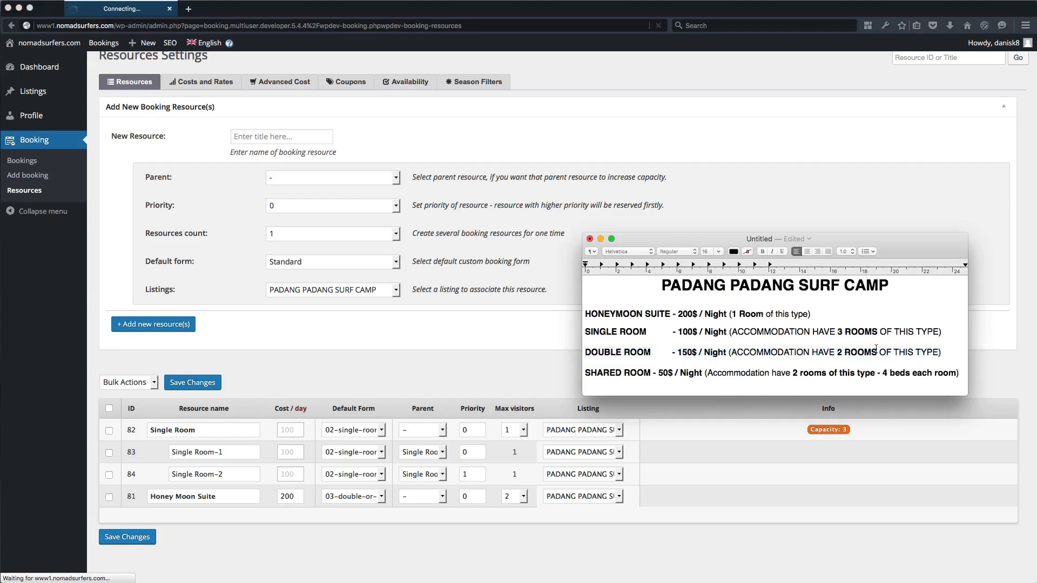
pyautogui.keyDown('shift'); pyautogui.click(876, 351); pyautogui.keyUp('shift')
pyautogui.click(398, 335)
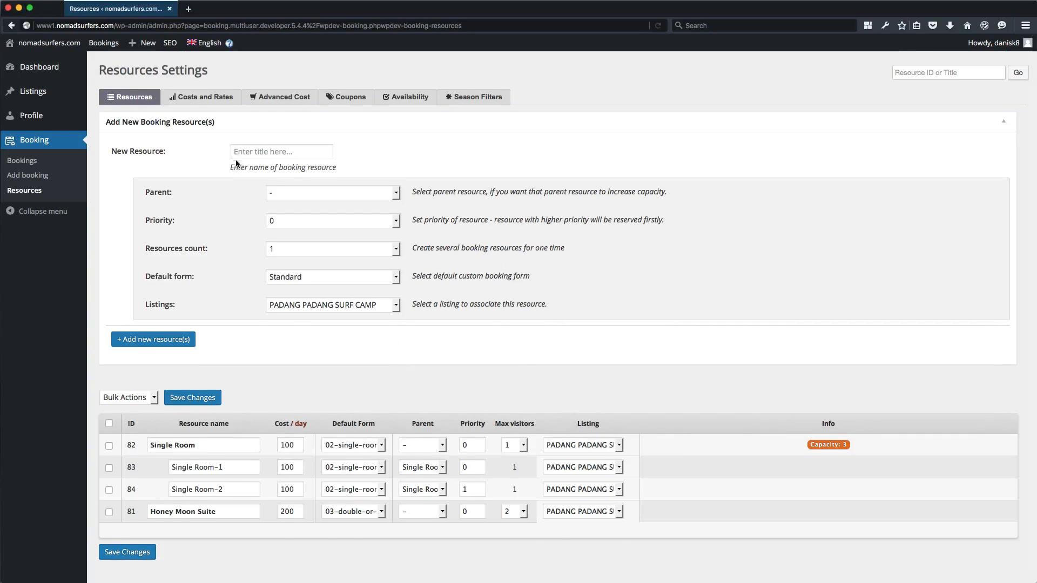
# - Name a new booking resource "Double Room"
pyautogui.click(242, 153)
pyautogui.write('Doueble')
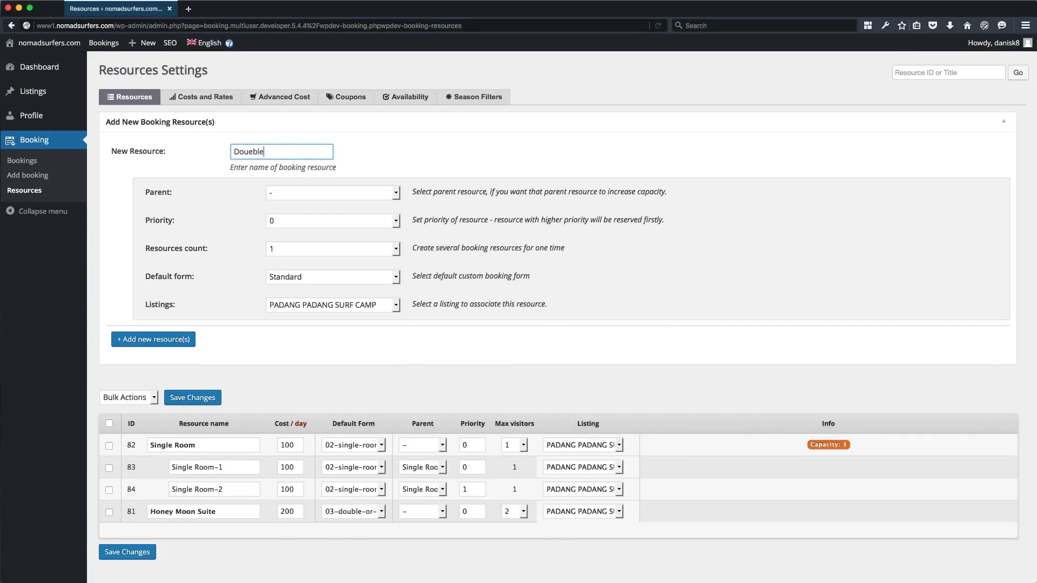
pyautogui.press('BackSpace')
pyautogui.press('BackSpace')
pyautogui.press('BackSpace')
pyautogui.press('BackSpace')
pyautogui.press('BackSpace')
pyautogui.write('ble o')
pyautogui.press('BackSpace')
pyautogui.write('Room')
pyautogui.click(225, 221)
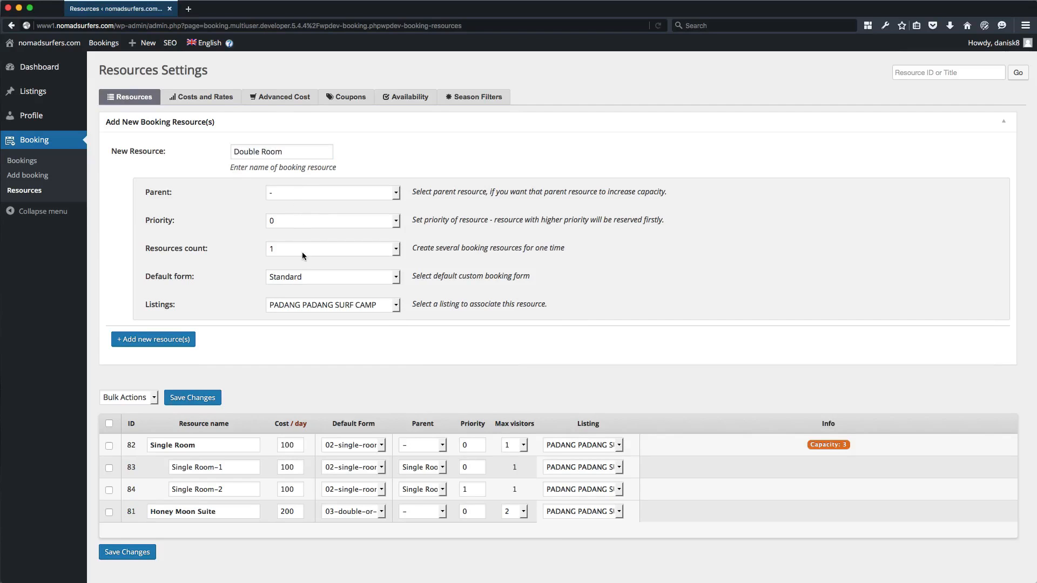
# - Set the Double Room's default form to 03-double-or-twin-room and add the resource without a parent
pyautogui.click(308, 278)
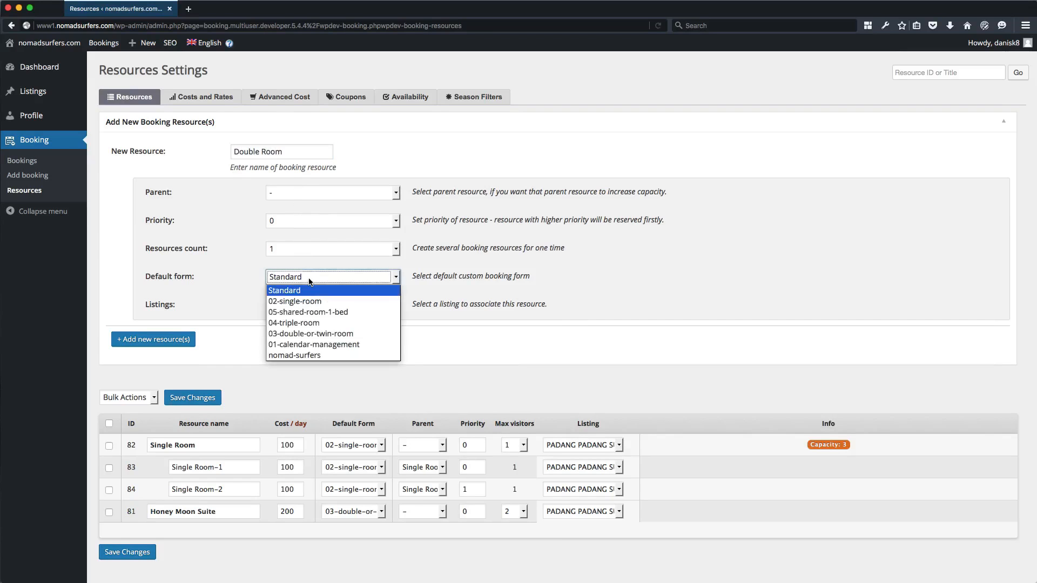
pyautogui.click(324, 334)
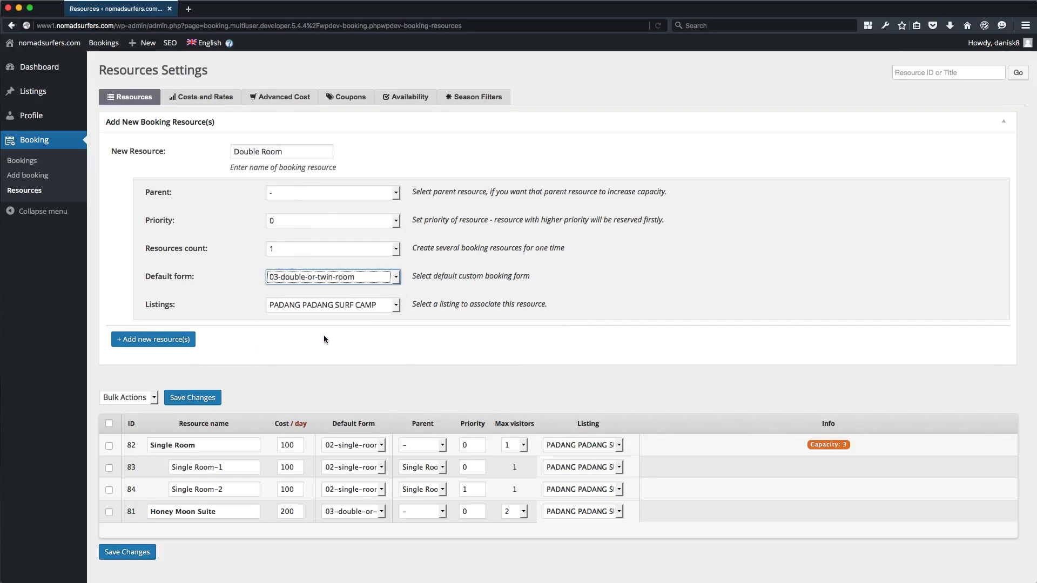
pyautogui.click(175, 342)
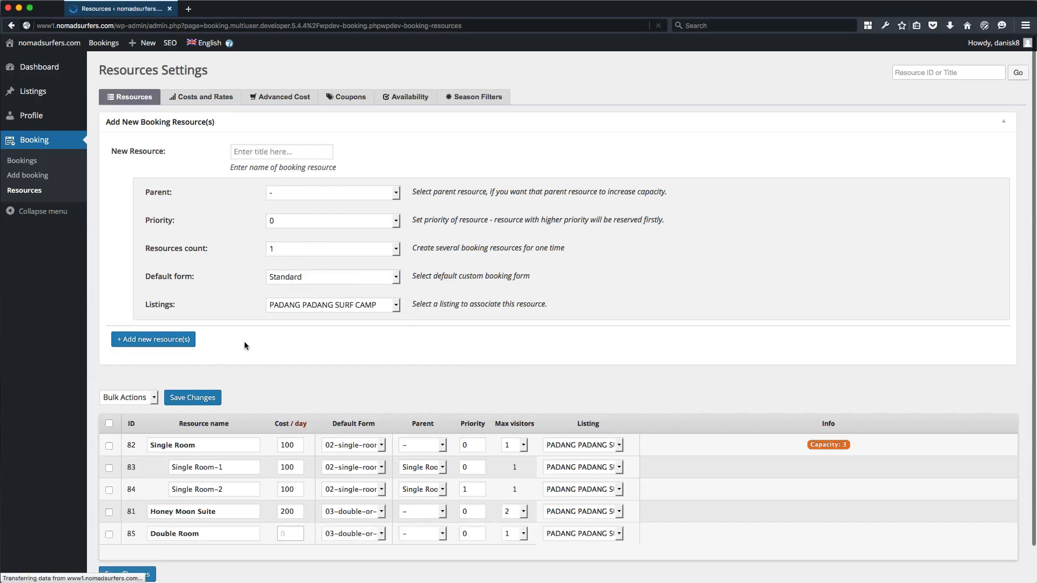
# - Name another new resource "Double Room" and make the existing Double Room its parent
pyautogui.click(243, 153)
pyautogui.write('Doube')
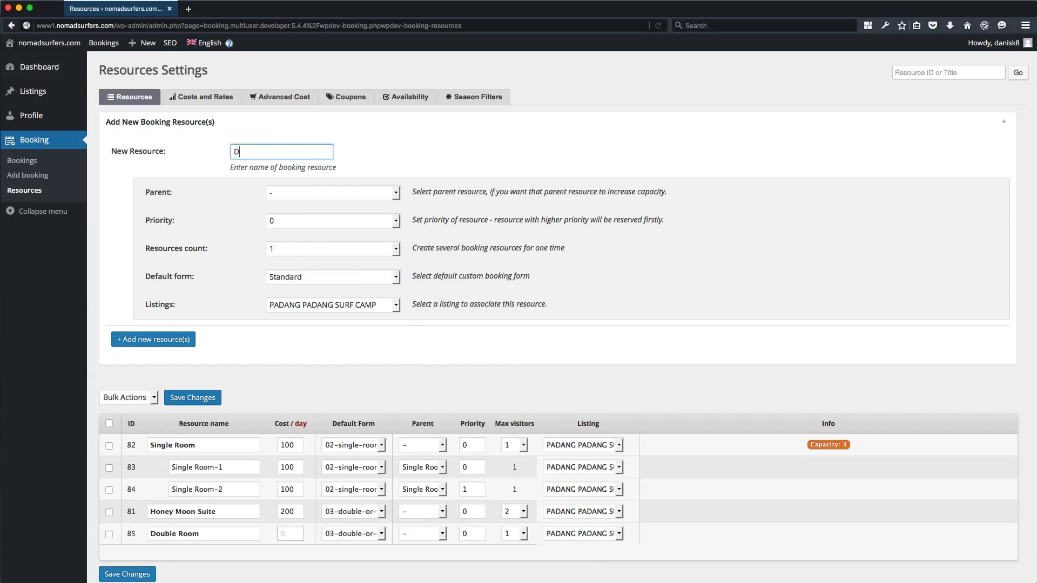
pyautogui.press('BackSpace')
pyautogui.press('BackSpace')
pyautogui.write('ble Room')
pyautogui.click(231, 187)
pyautogui.click(297, 192)
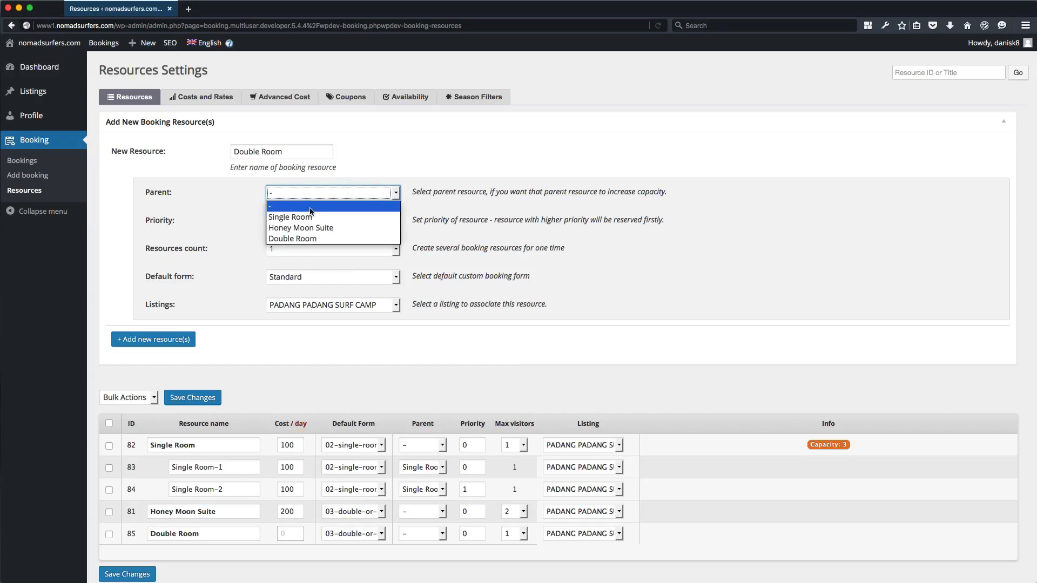
pyautogui.click(333, 239)
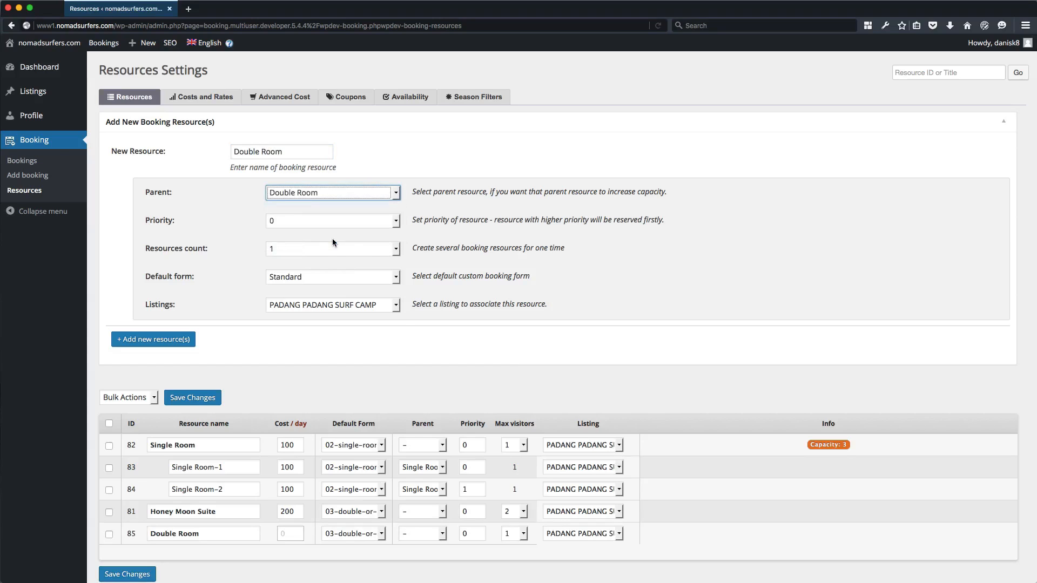
# - Keep the resources count at 1, set the default form to 03-double-or-twin-room, and add the child Double Room
pyautogui.click(322, 251)
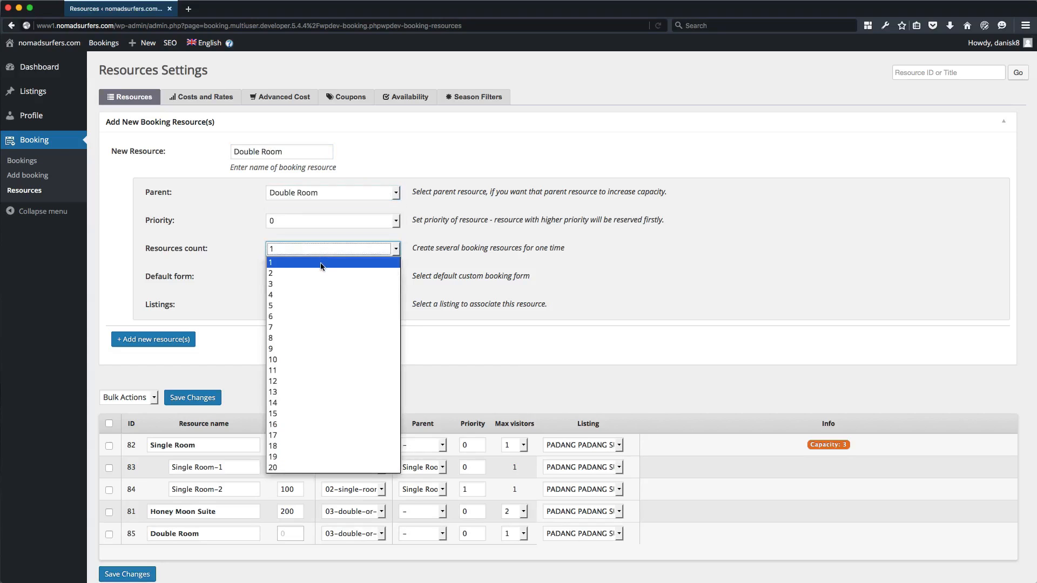
pyautogui.click(321, 263)
pyautogui.click(325, 277)
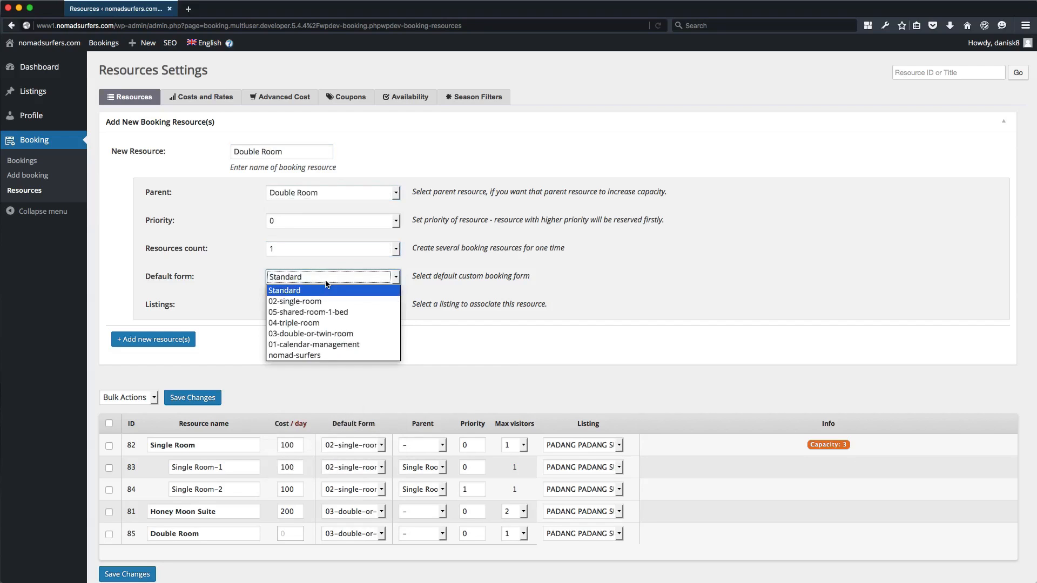
pyautogui.click(339, 334)
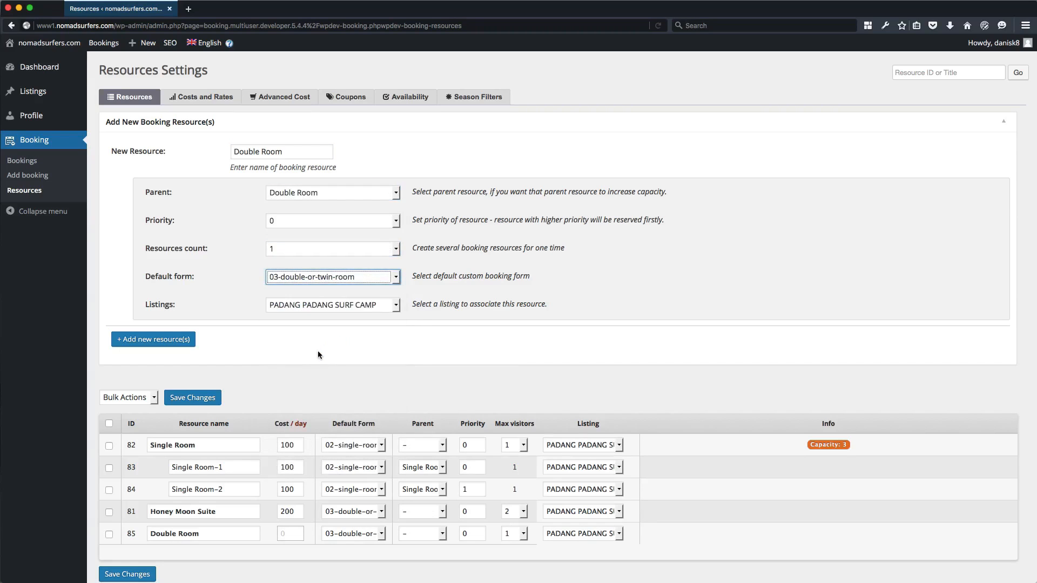
pyautogui.click(262, 363)
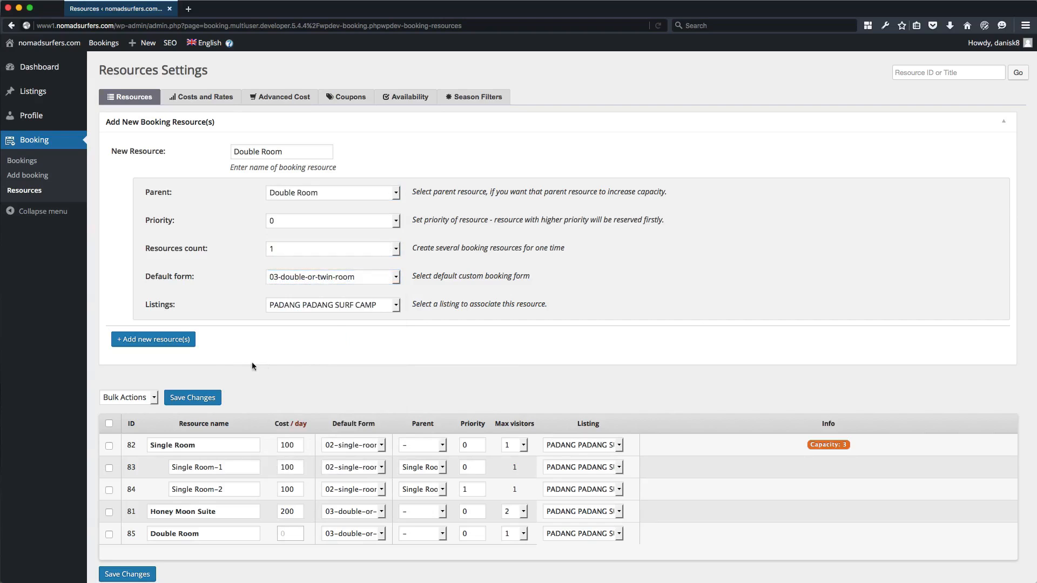
pyautogui.click(164, 342)
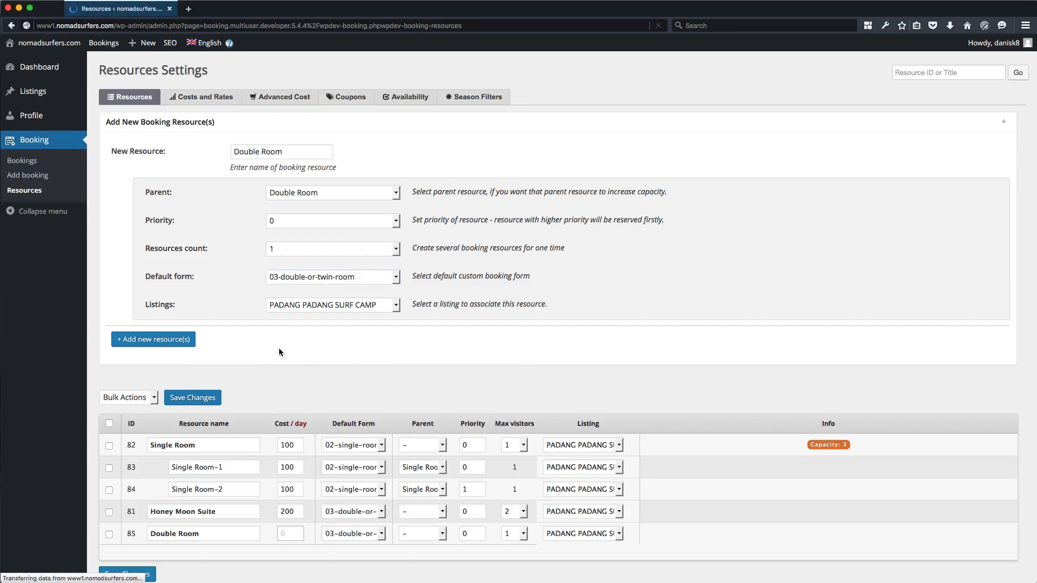
# - Set the cost per day to 150 for both the parent and child Double Room resources
pyautogui.scroll(-2, 278, 351)
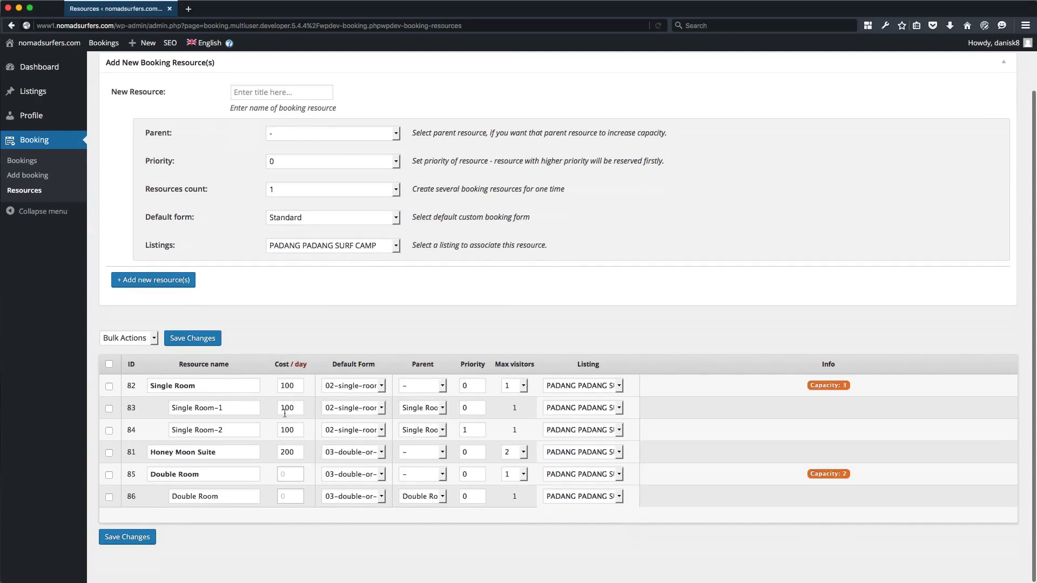
pyautogui.doubleClick(283, 474)
pyautogui.write('150')
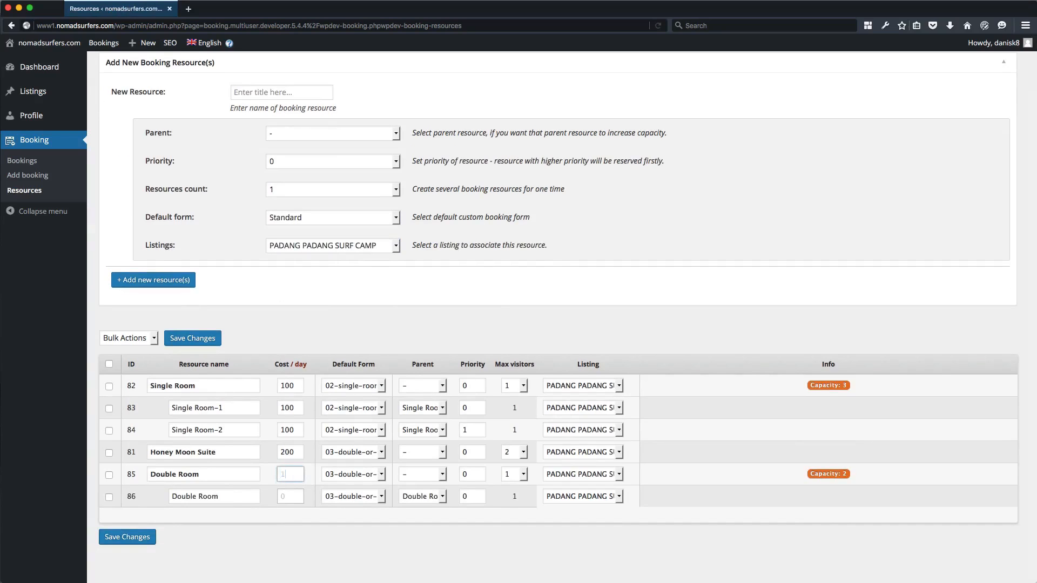
pyautogui.doubleClick(278, 498)
pyautogui.write('150')
# - Set the parent Double Room's max visitors to 2 and save the resource changes
pyautogui.click(511, 474)
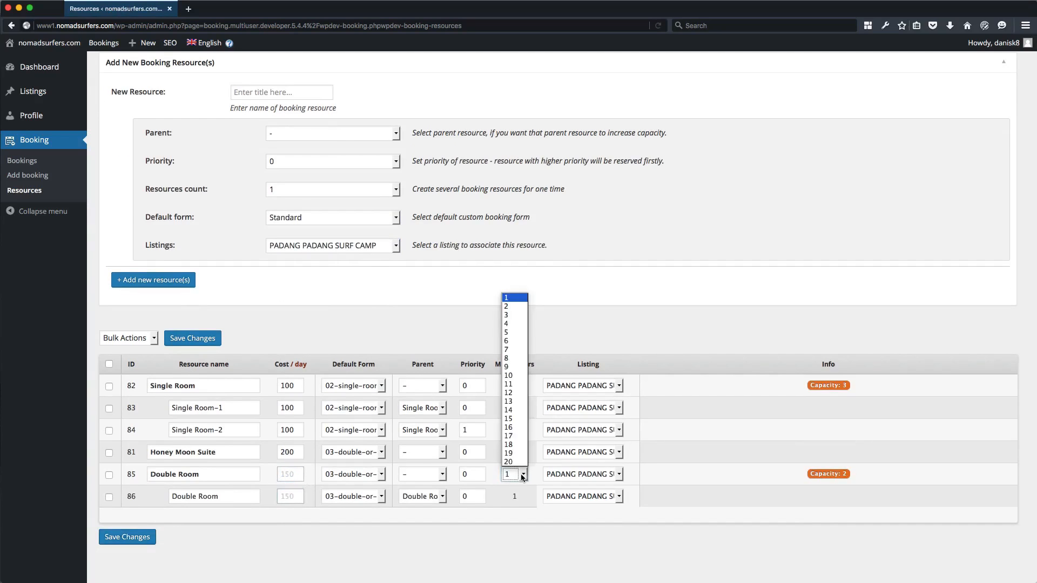
pyautogui.click(514, 307)
pyautogui.click(151, 538)
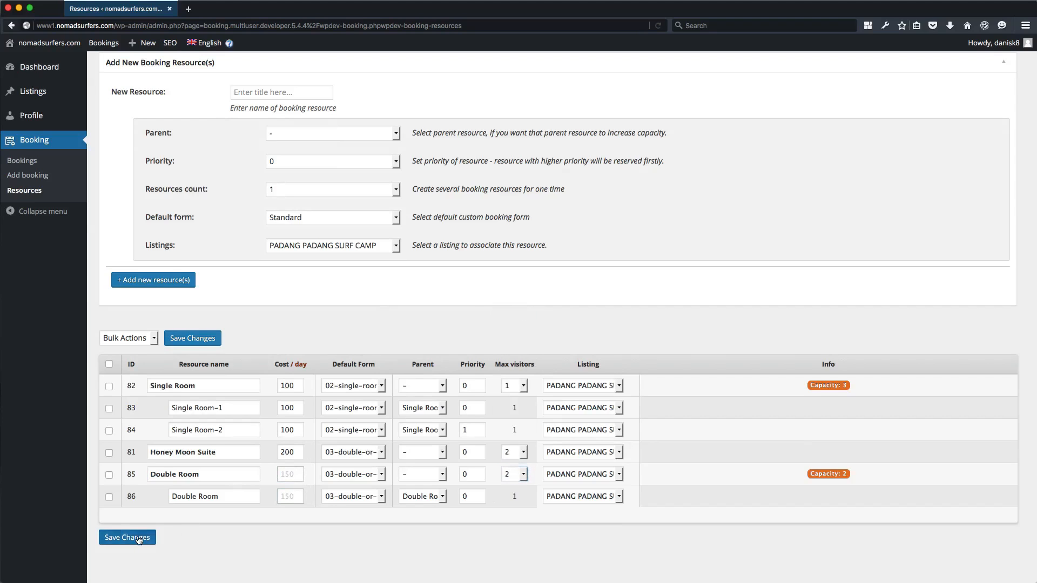
pyautogui.scroll(2, 283, 280)
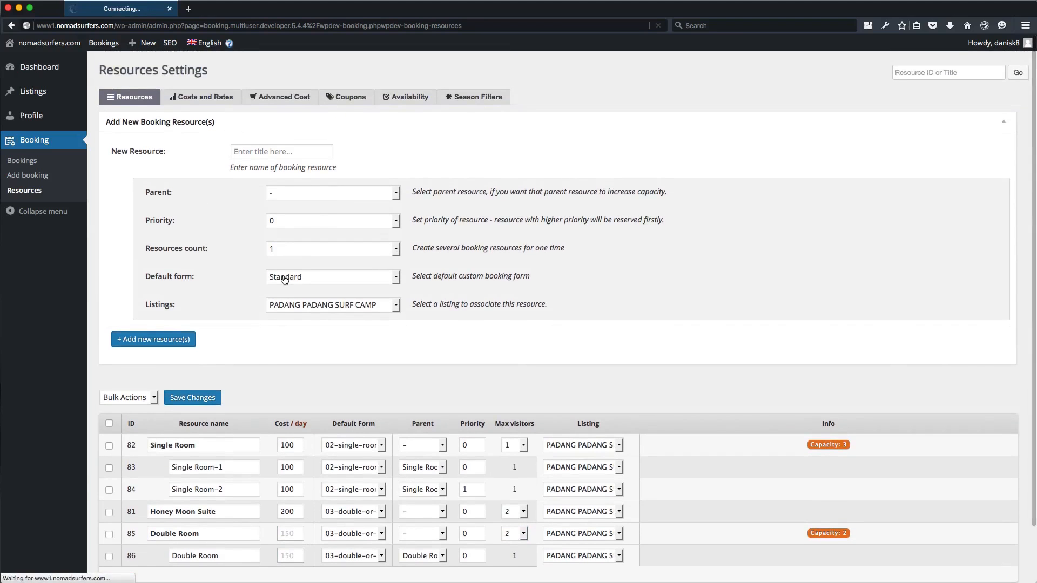
# - Switch to the accommodation notes document and check the shared room's nightly price, number of rooms and beds per room
pyautogui.press('super+Tab')
pyautogui.click(597, 373)
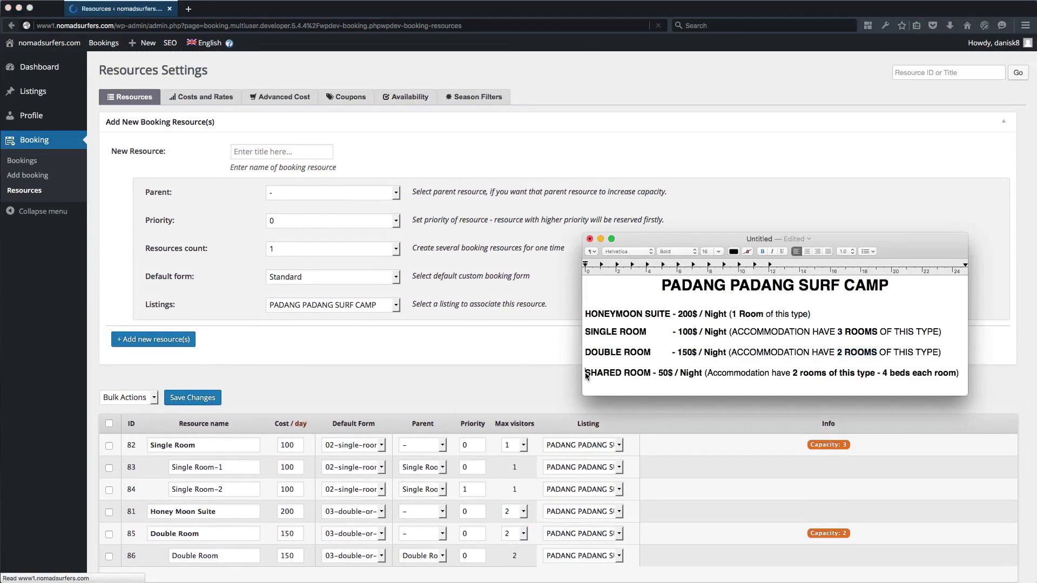
pyautogui.moveTo(585, 372); pyautogui.dragTo(959, 374)
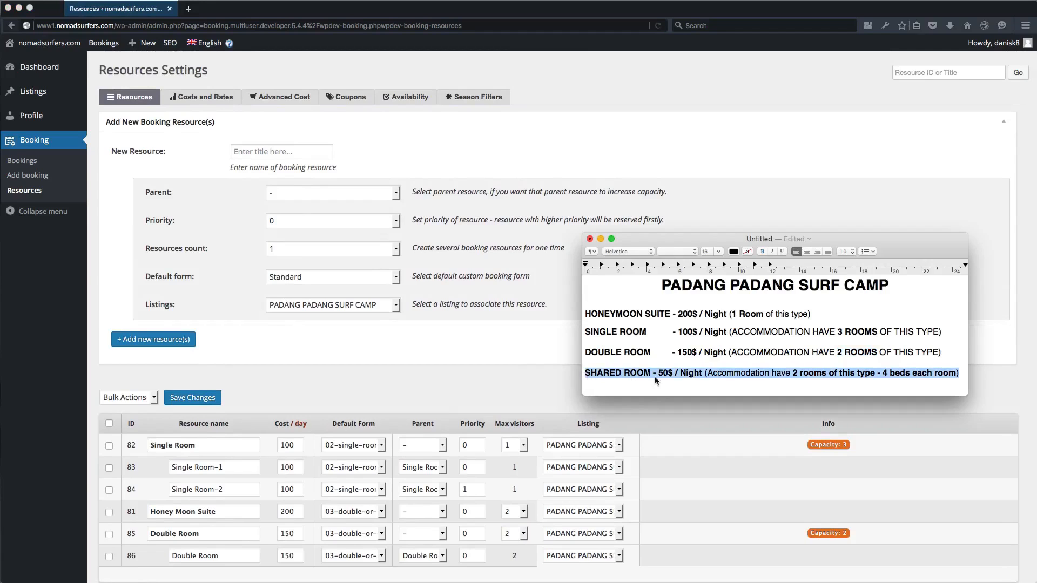
pyautogui.click(792, 373)
pyautogui.moveTo(792, 374); pyautogui.dragTo(956, 373)
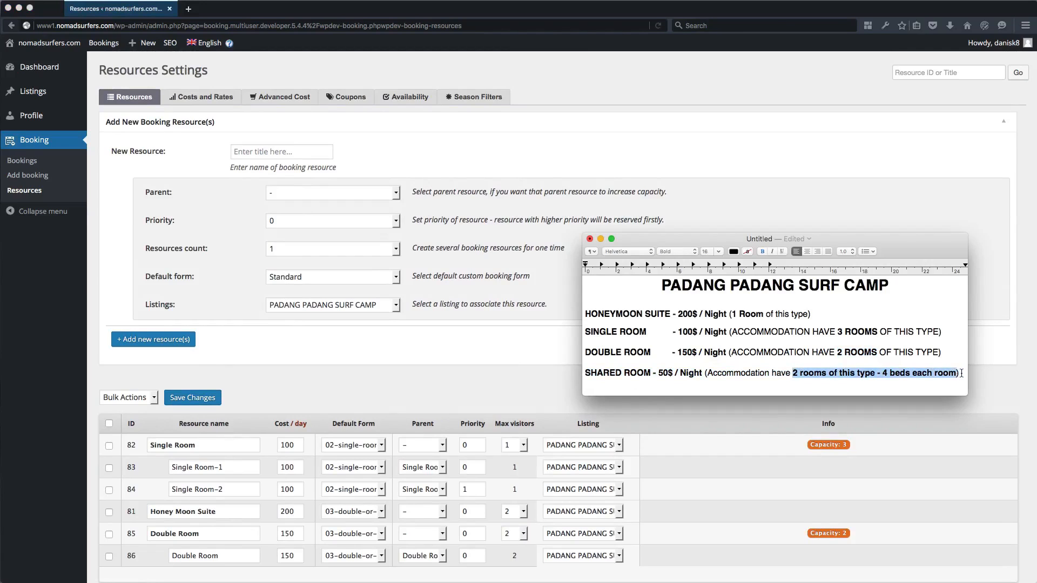
pyautogui.click(961, 373)
pyautogui.click(334, 346)
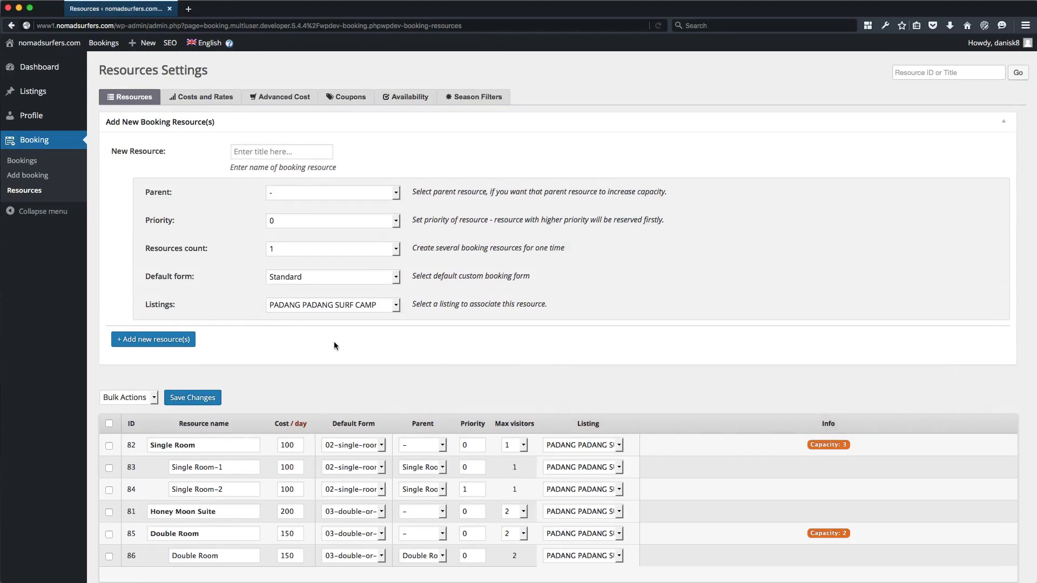
# - Add a parentless booking resource named "Shared Room - Single Bed" with the default form 05-shared-room-1-bed
pyautogui.click(247, 151)
pyautogui.write('Shared ')
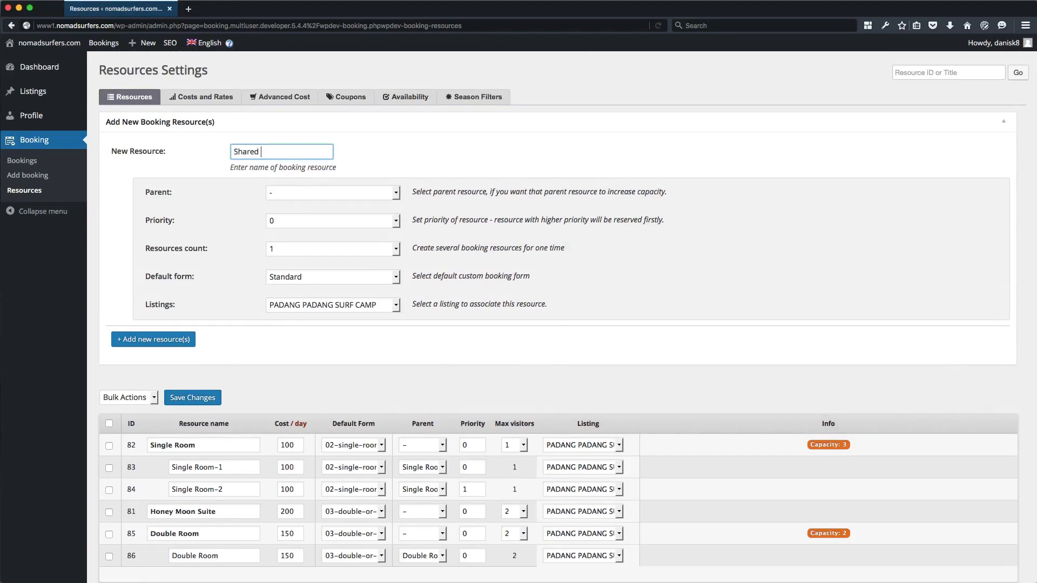
pyautogui.write('Room - Single Bed')
pyautogui.click(304, 273)
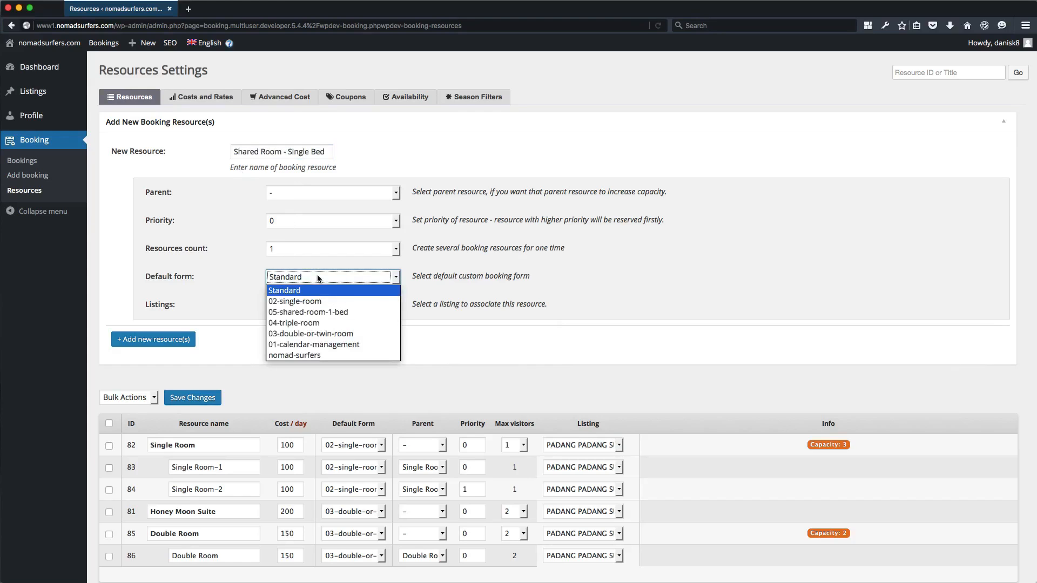
pyautogui.click(325, 312)
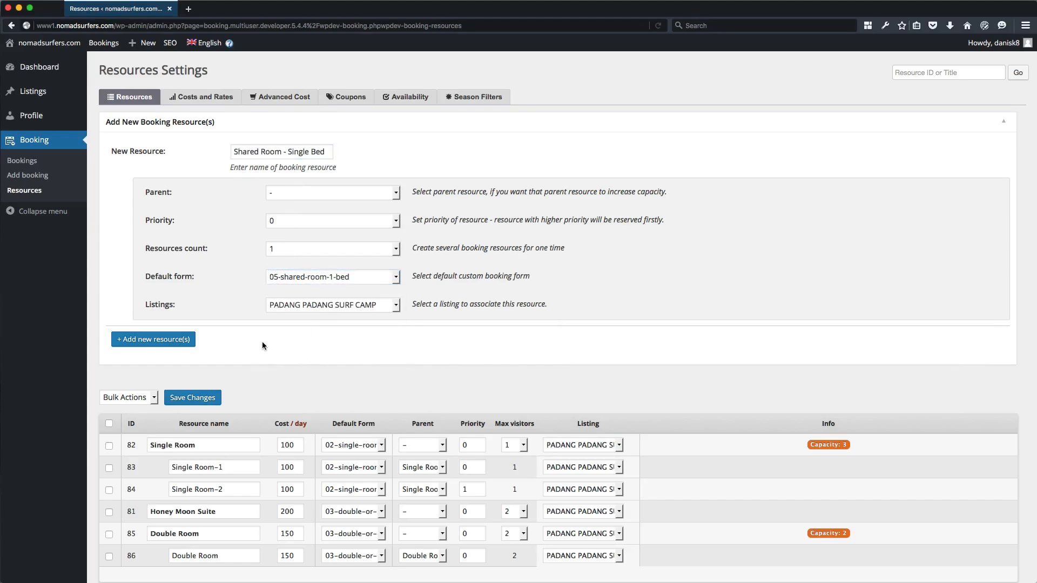
pyautogui.click(169, 342)
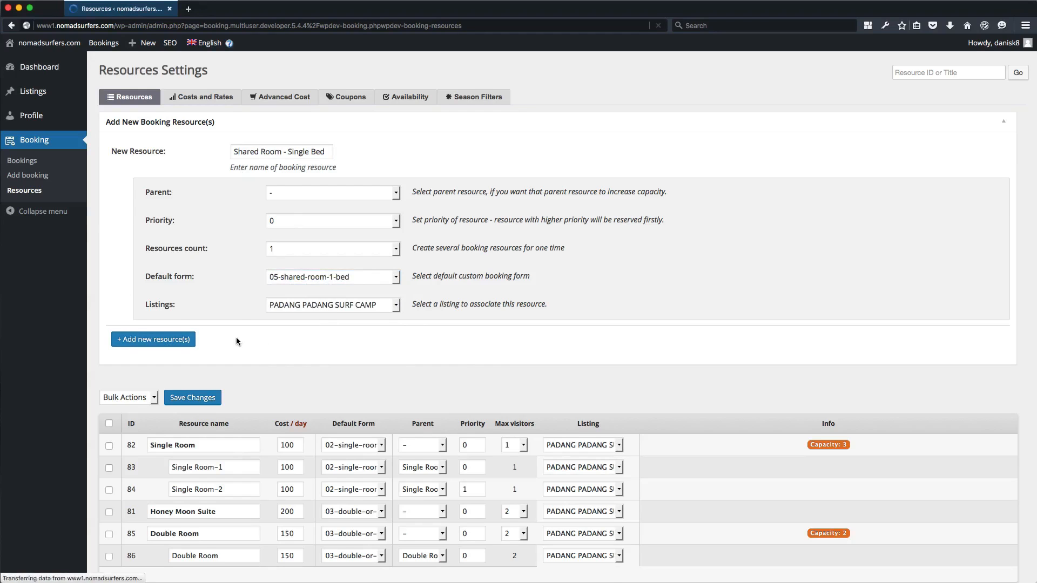
# - Name another new resource "Shared Room - Single Bed" and make the existing Shared Room - Single Bed its parent
pyautogui.click(239, 155)
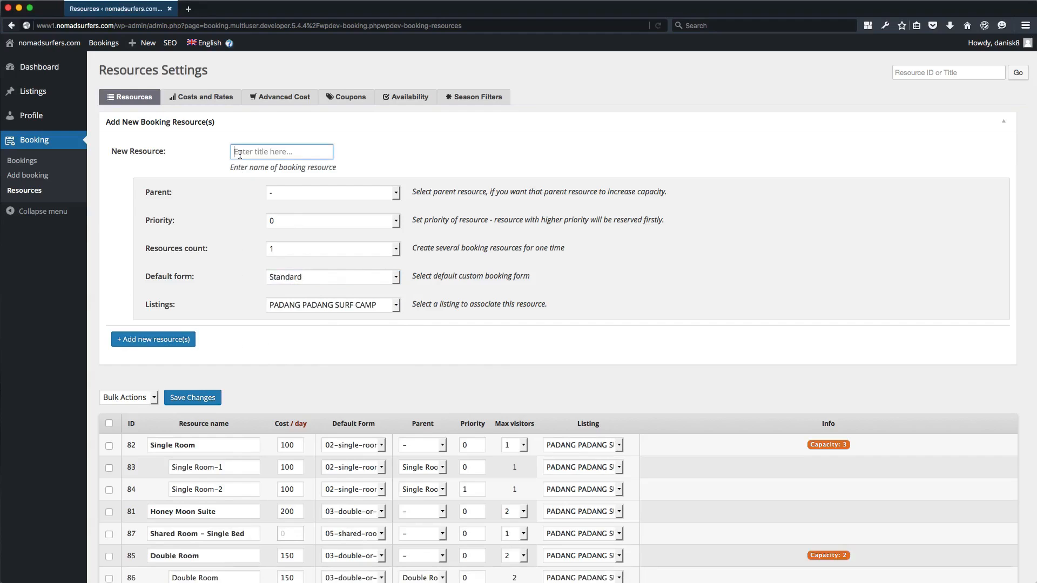
pyautogui.write('Shared Room - Single Bed')
pyautogui.click(211, 206)
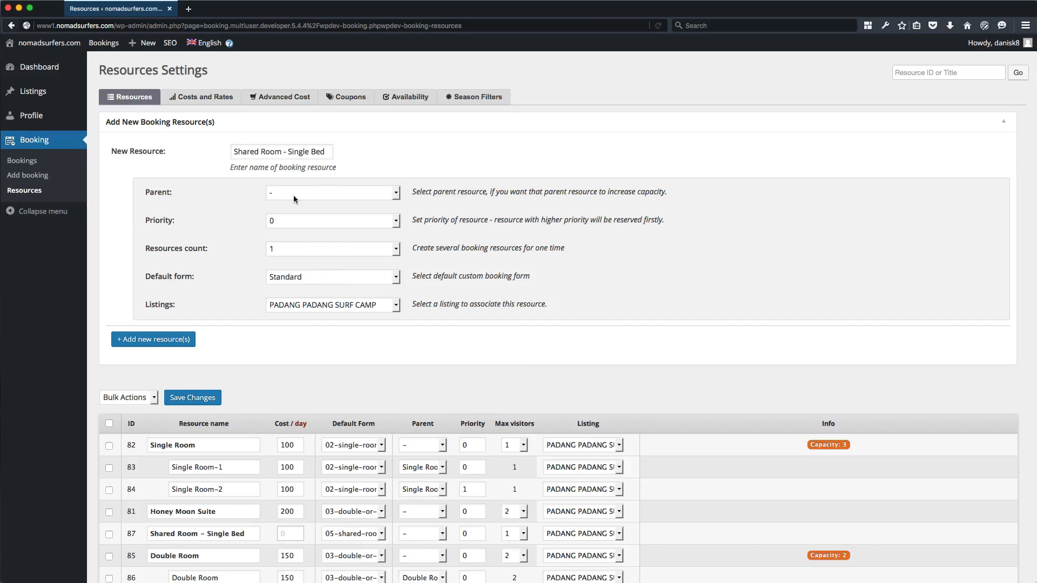
pyautogui.click(327, 193)
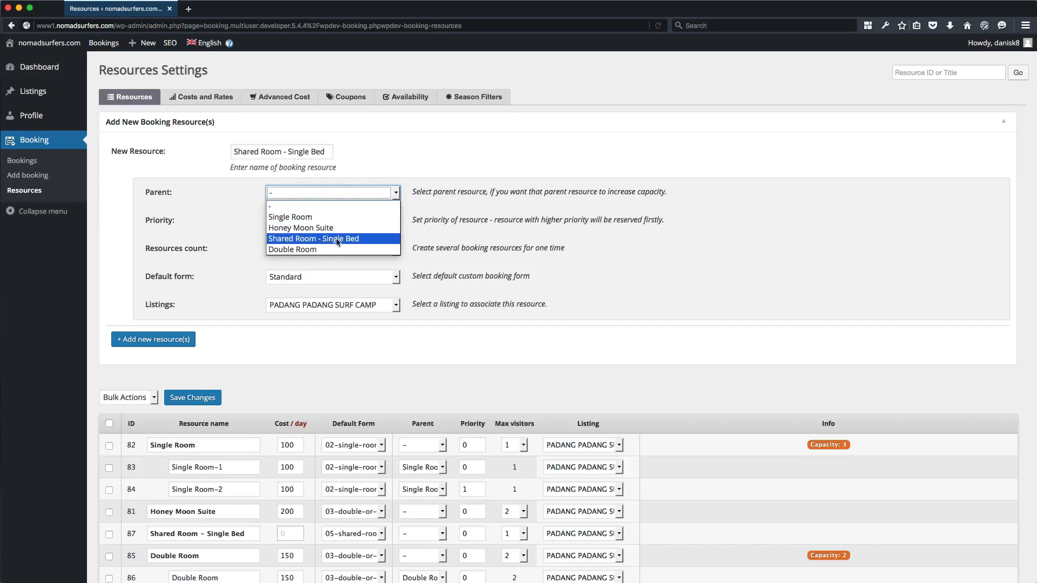
pyautogui.click(369, 239)
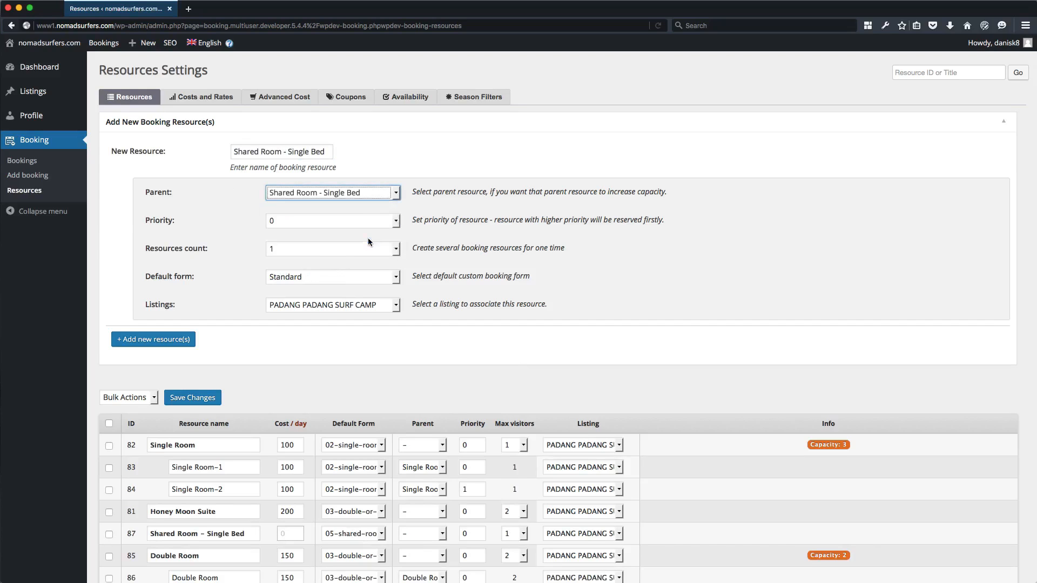
# - Set the resources count to 7 and the default form to 05-shared-room-1-bed, and add the child shared room beds
pyautogui.click(331, 251)
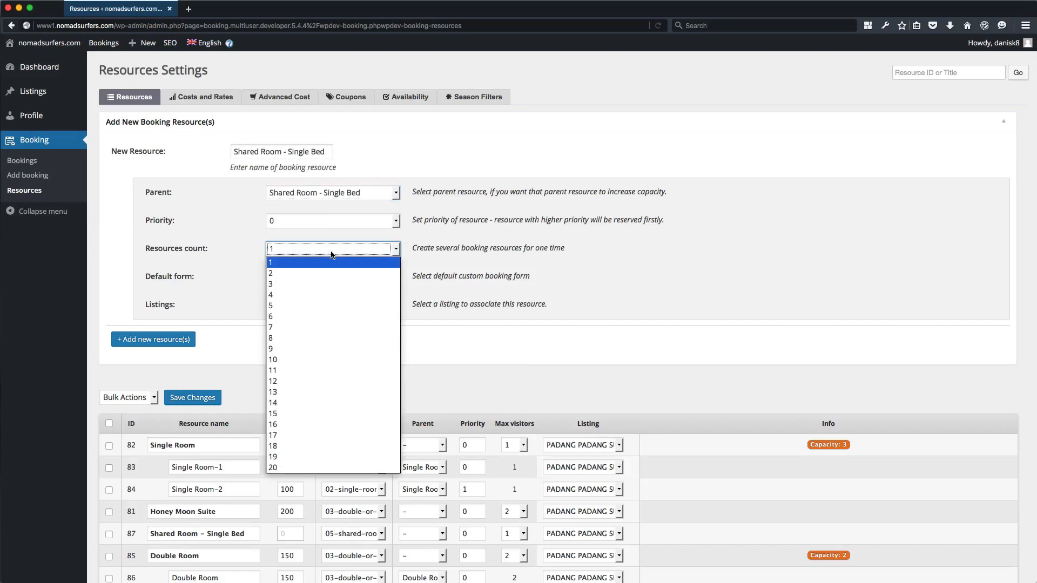
pyautogui.click(337, 326)
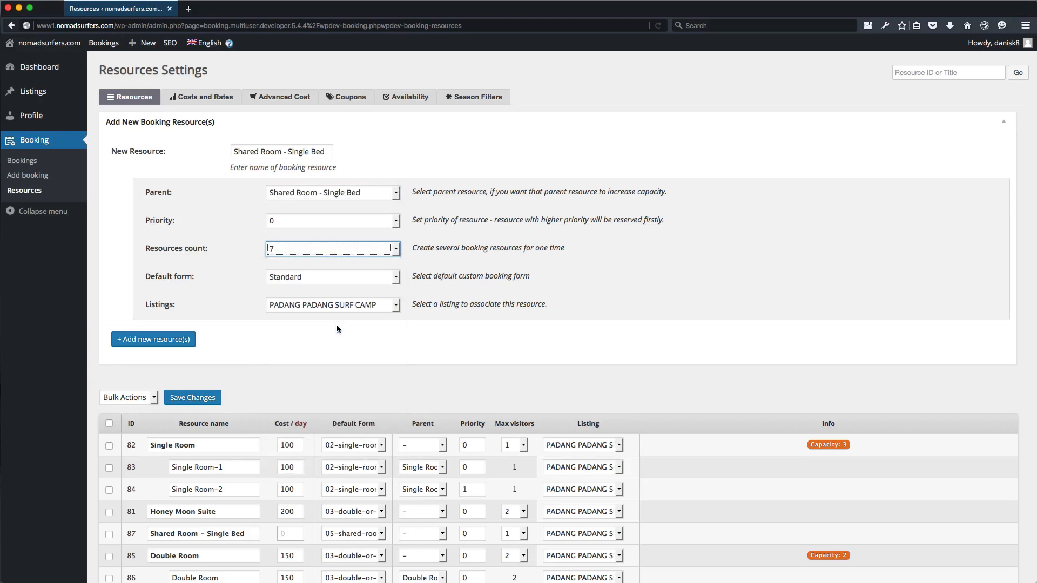
pyautogui.click(318, 281)
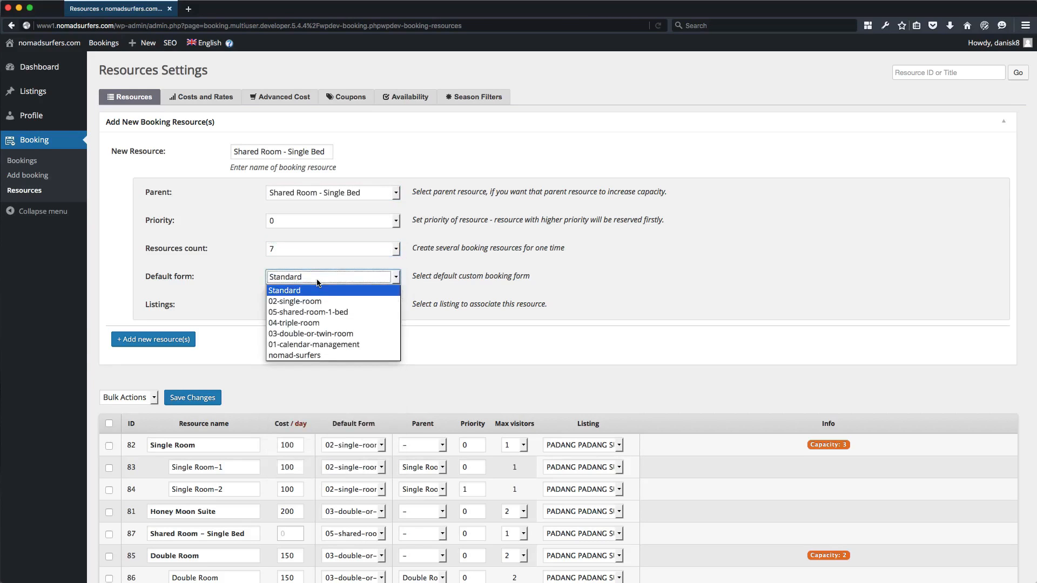
pyautogui.click(319, 315)
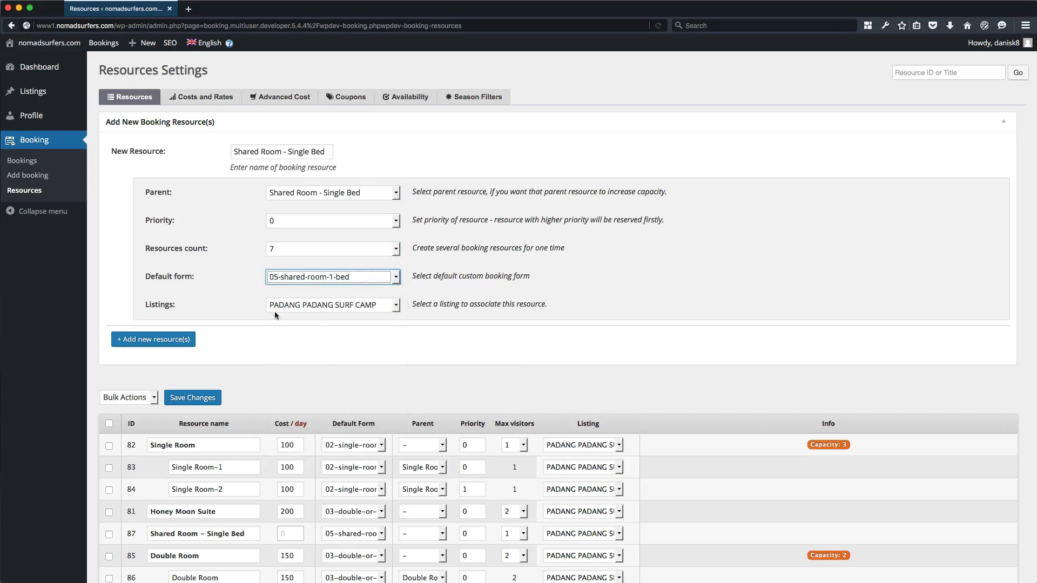
pyautogui.click(185, 344)
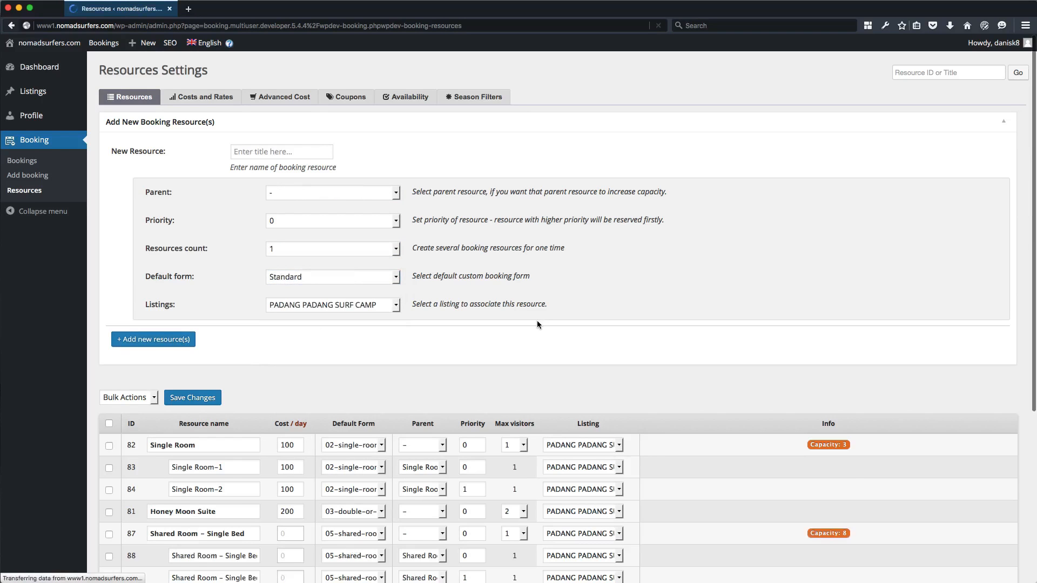
# - Set the cost per day to 50 for the parent Shared Room - Single Bed and all seven of its child resources
pyautogui.scroll(-5, 537, 320)
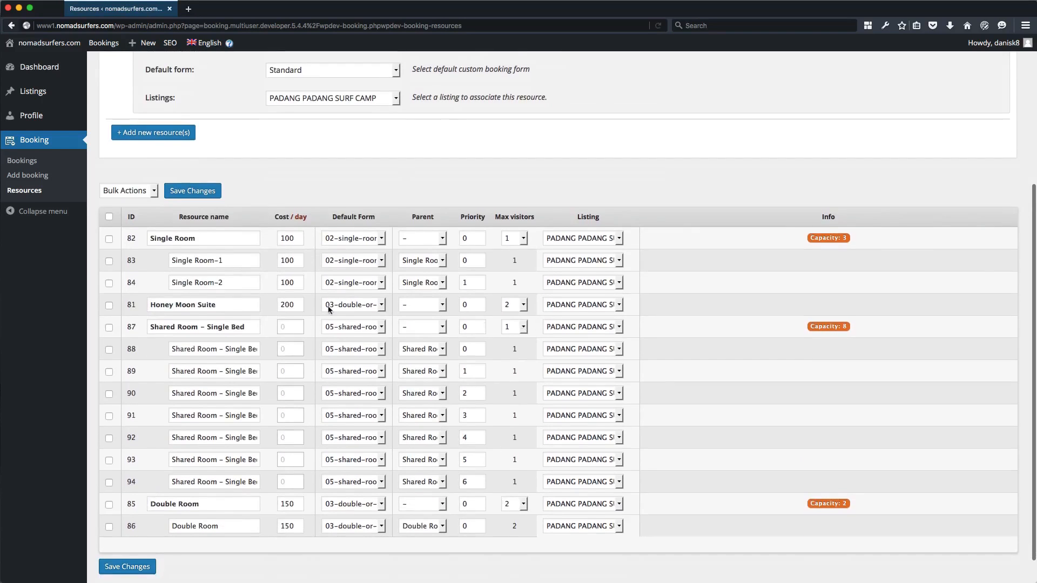
pyautogui.click(281, 327)
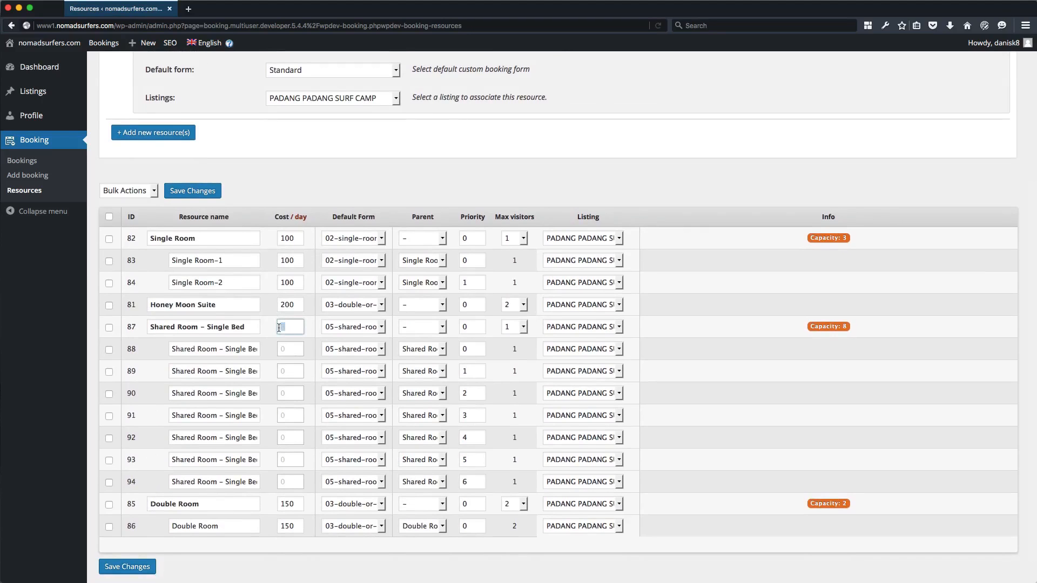
pyautogui.write('50')
pyautogui.doubleClick(289, 348)
pyautogui.write('50')
pyautogui.press('Tab')
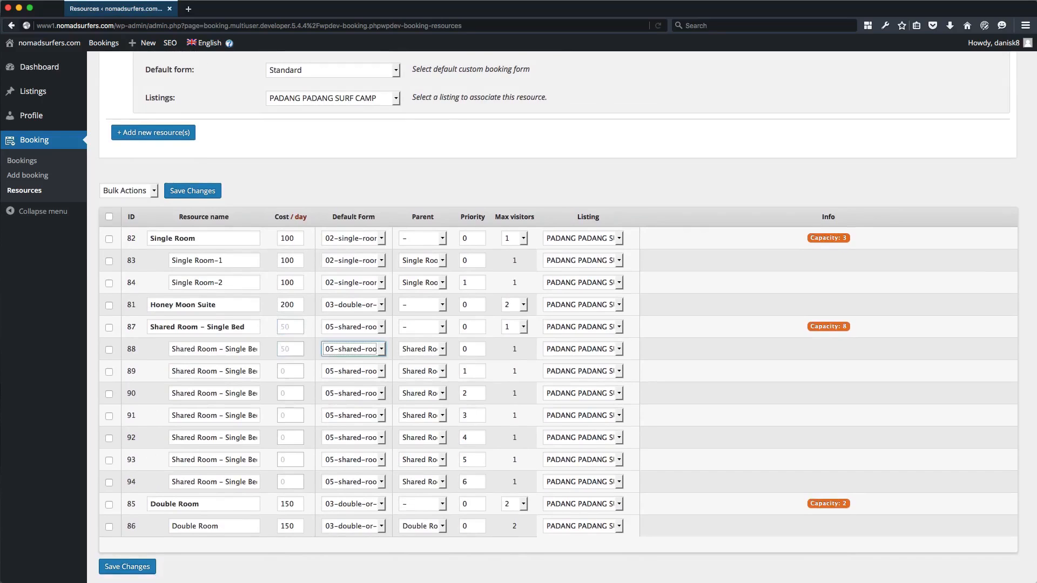
pyautogui.click(283, 369)
pyautogui.write('50')
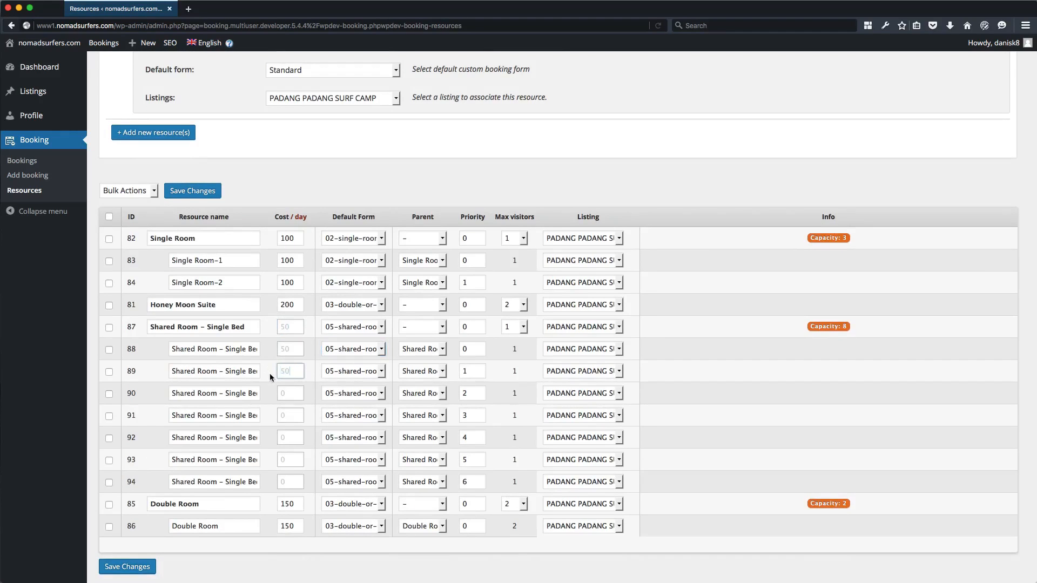
pyautogui.click(284, 391)
pyautogui.write('50')
pyautogui.click(283, 414)
pyautogui.write('50')
pyautogui.click(282, 437)
pyautogui.write('50')
pyautogui.click(280, 460)
pyautogui.write('50')
pyautogui.click(285, 481)
pyautogui.write('50')
# - Keep the parent Shared Room - Single Bed at 1 max visitor, save the changes, and review the resource list
pyautogui.click(522, 329)
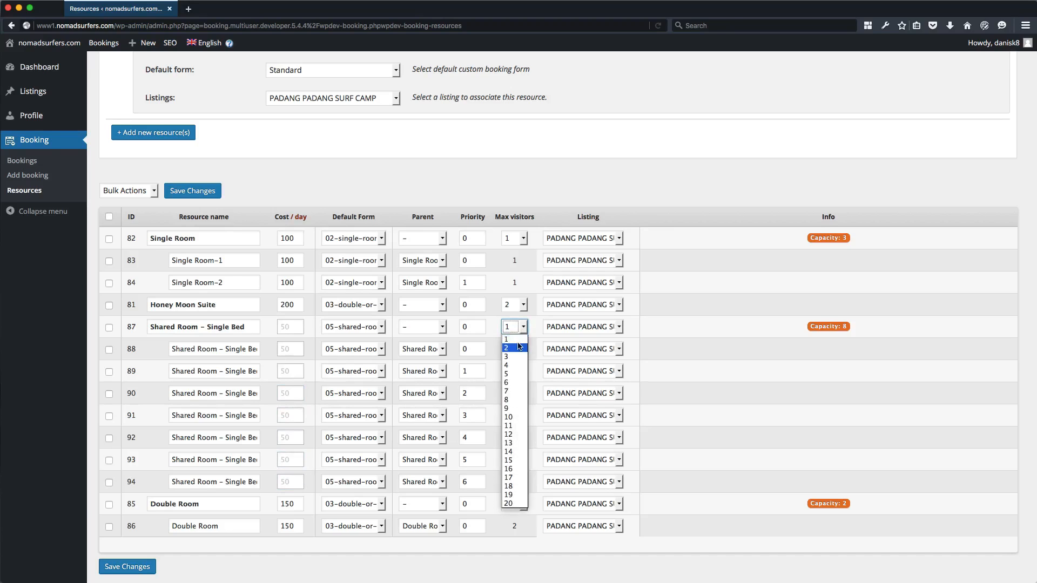
pyautogui.click(518, 340)
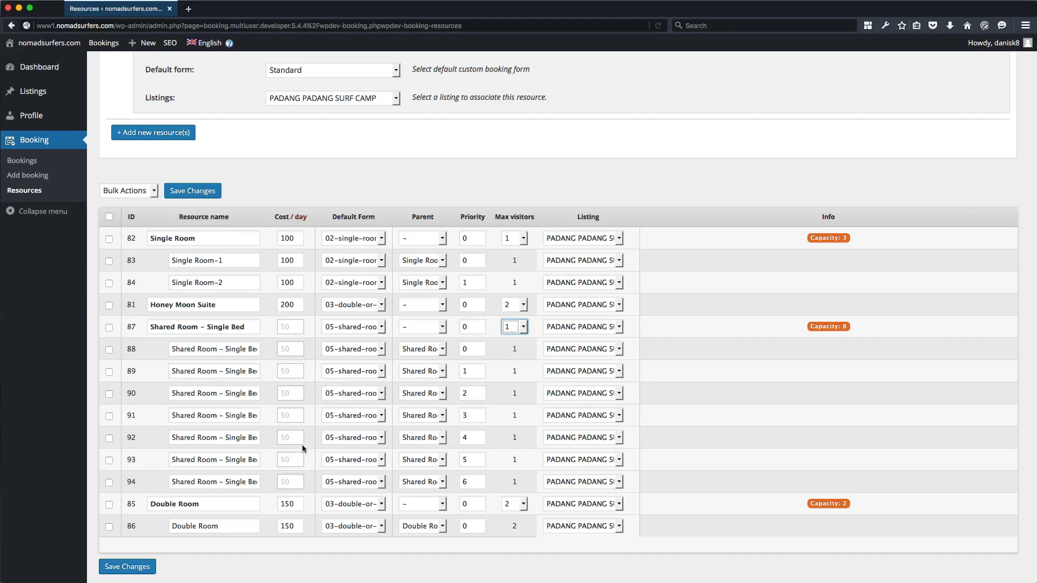
pyautogui.click(121, 569)
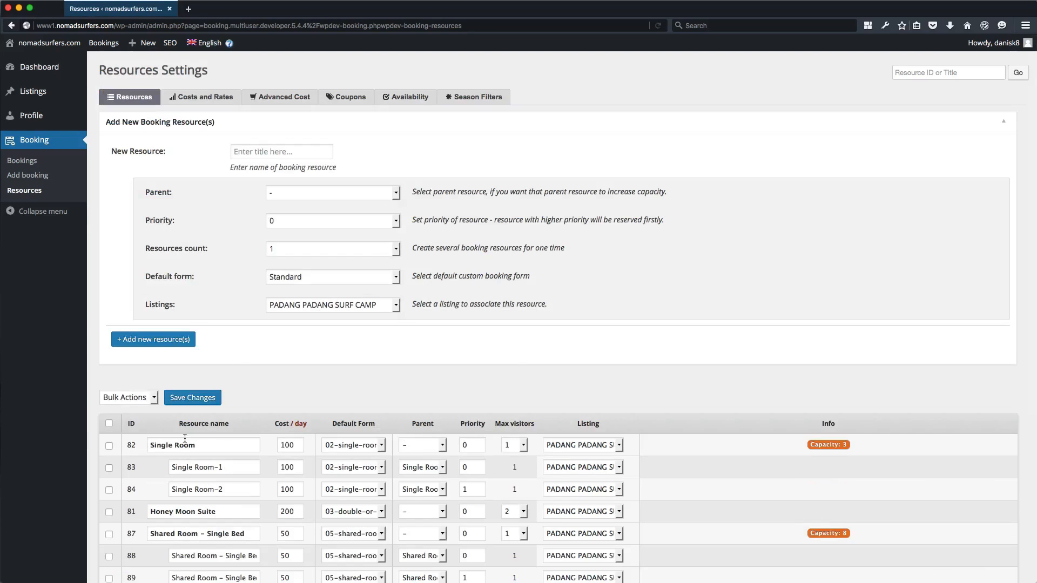
pyautogui.scroll(-5, 280, 339)
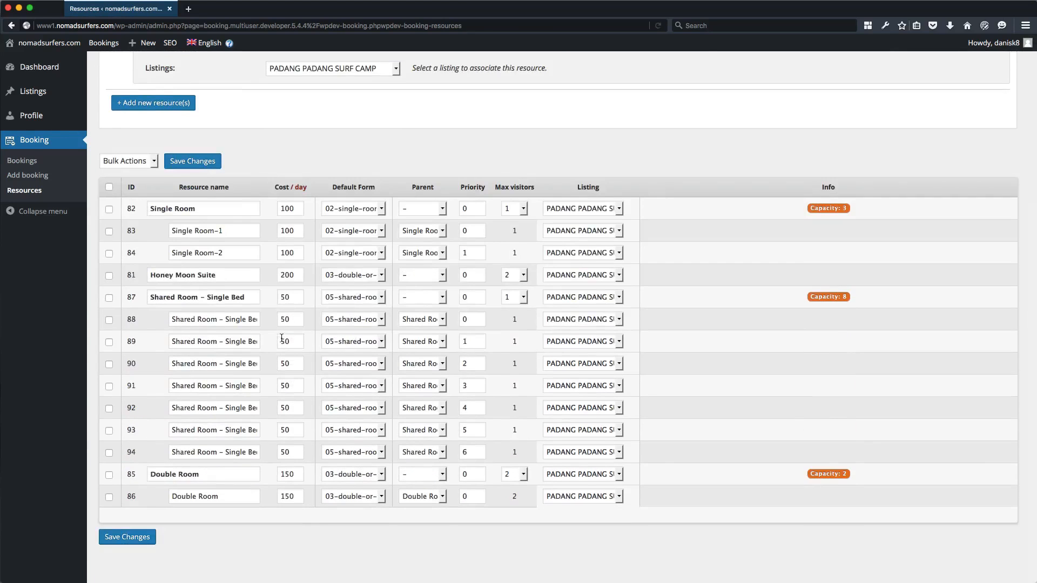